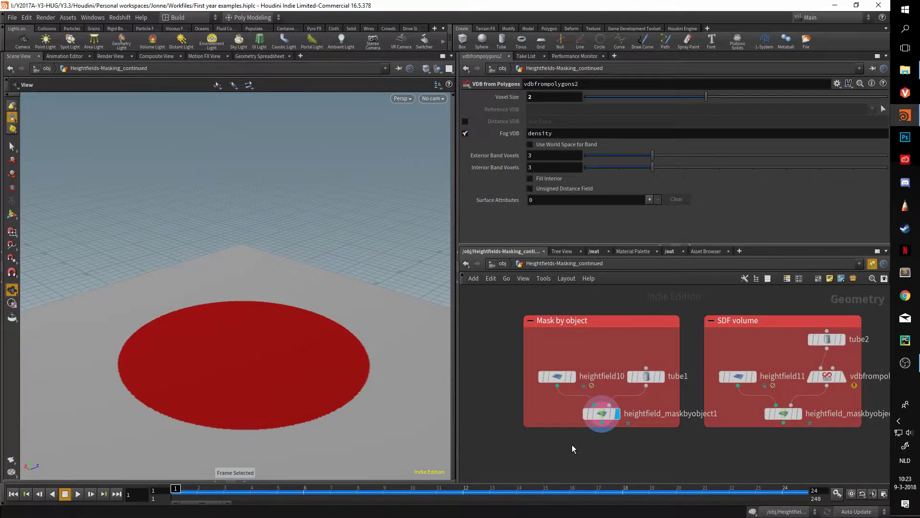
Select heightfield_maskbyobject1 to view its Project method settings: Maximum Distance 1000, Value 1
{"action": "middle_click_drag", "start_coordinate": [572, 444], "coordinate": [553, 433]}
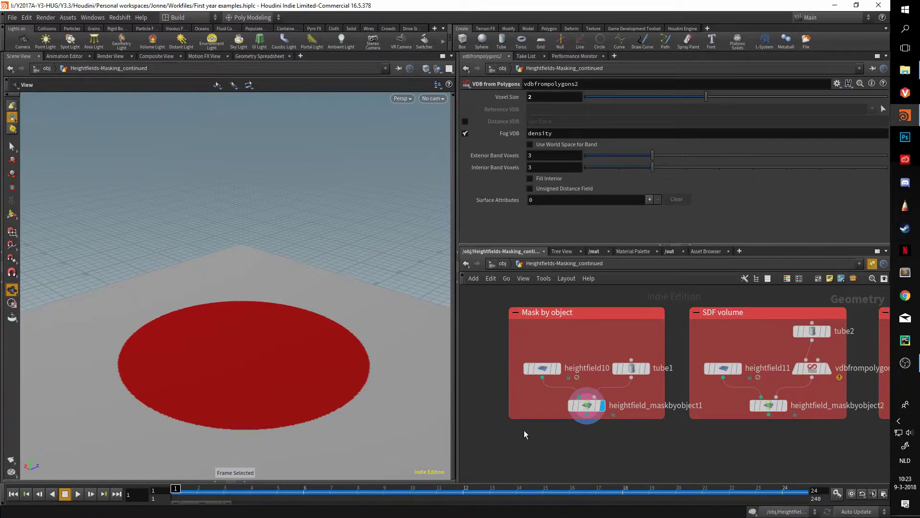
{"action": "left_click", "coordinate": [603, 414]}
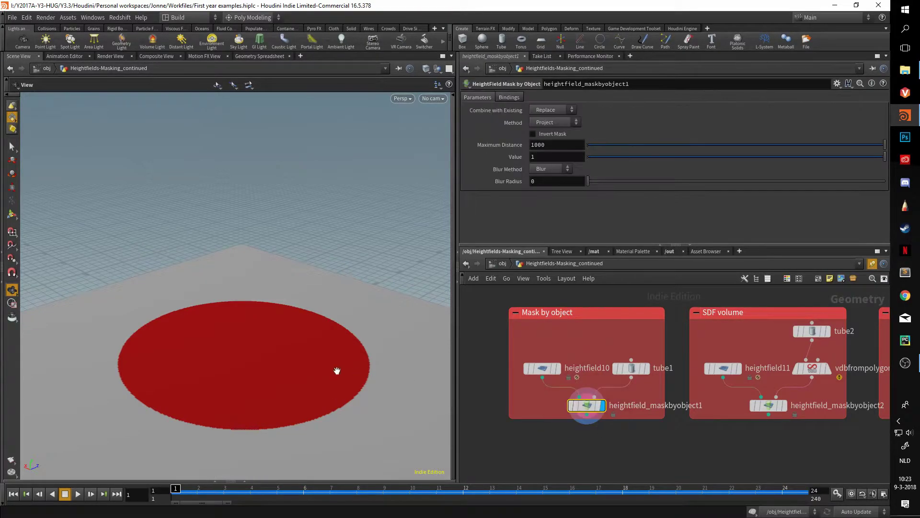
{"action": "left_click_drag", "start_coordinate": [335, 369], "coordinate": [368, 340]}
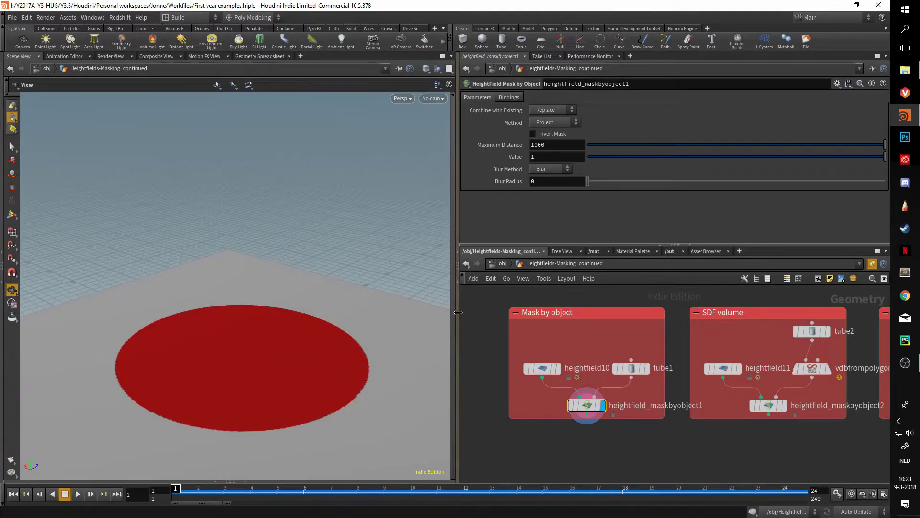
Display heightfield10 alone, then tube1 alone, viewing tube1's Radius Scale 250 and Height 10
{"action": "left_click", "coordinate": [537, 370]}
{"action": "key", "text": "f"}
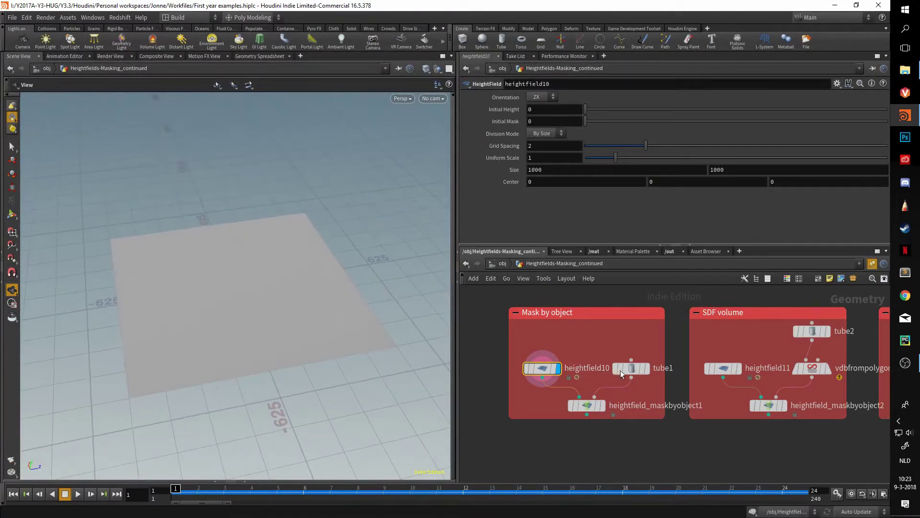
{"action": "left_click", "coordinate": [647, 368]}
{"action": "key", "text": "f"}
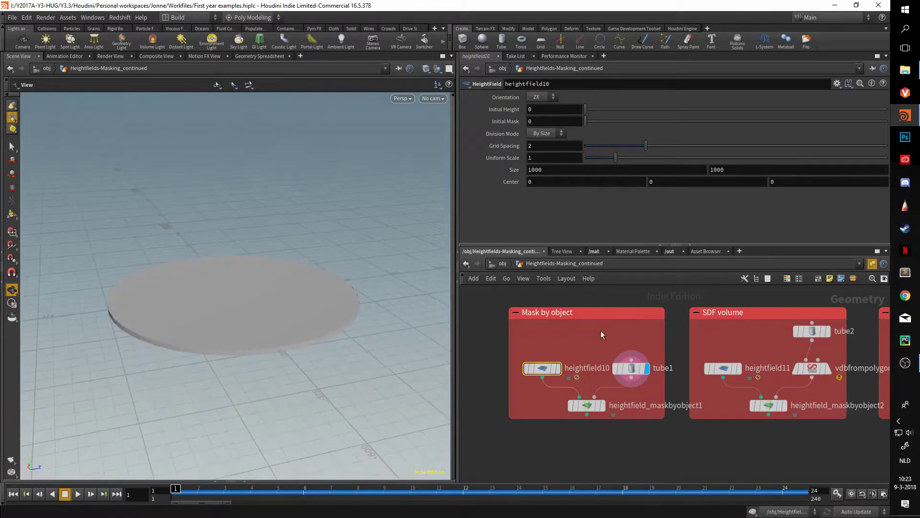
{"action": "left_click", "coordinate": [638, 370]}
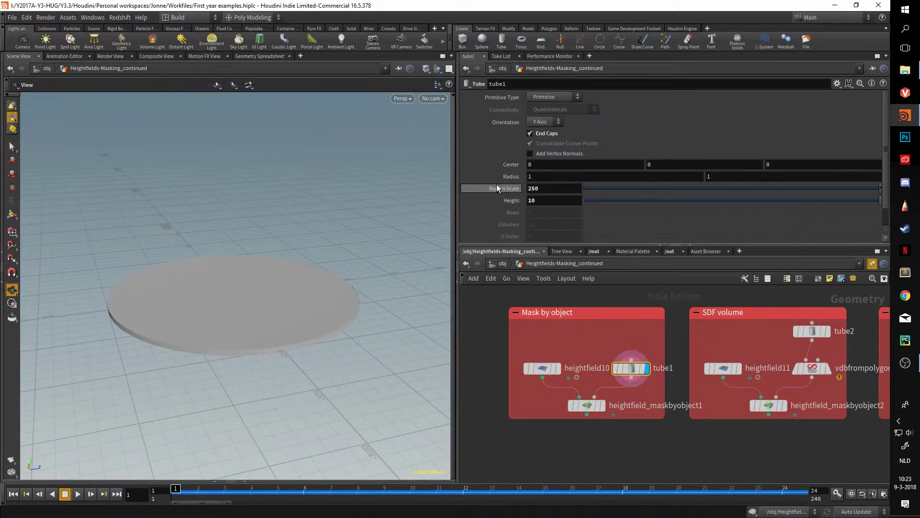
Redisplay heightfield_maskbyobject1 and tumble around the red circular mask
{"action": "mouse_move", "coordinate": [583, 405]}
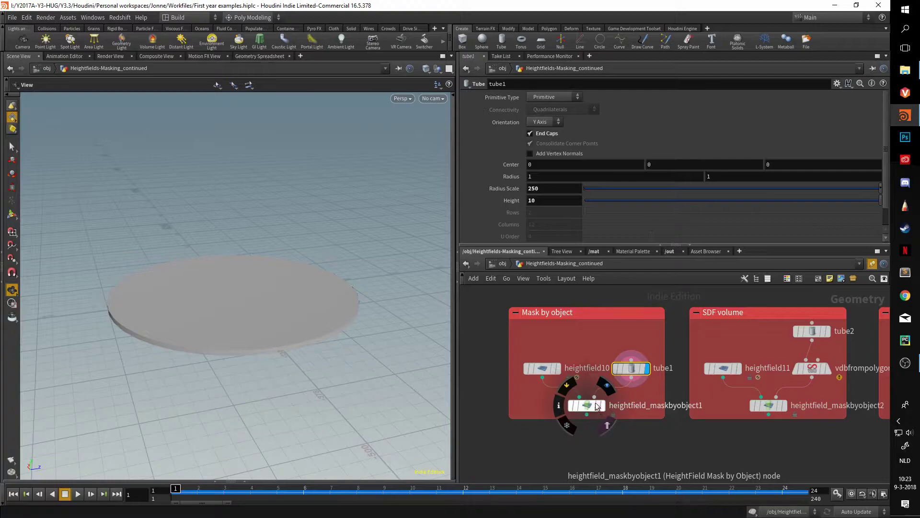
{"action": "left_click", "coordinate": [603, 406]}
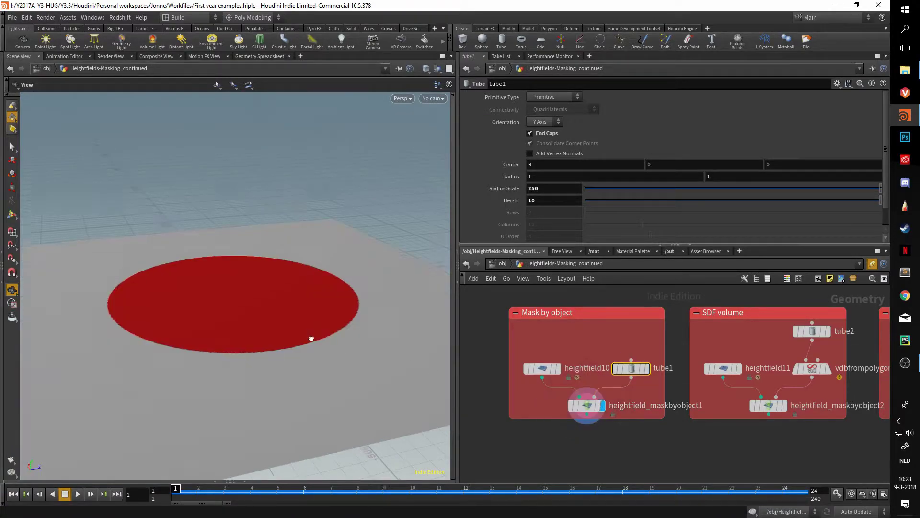
{"action": "left_click_drag", "start_coordinate": [310, 339], "coordinate": [389, 330]}
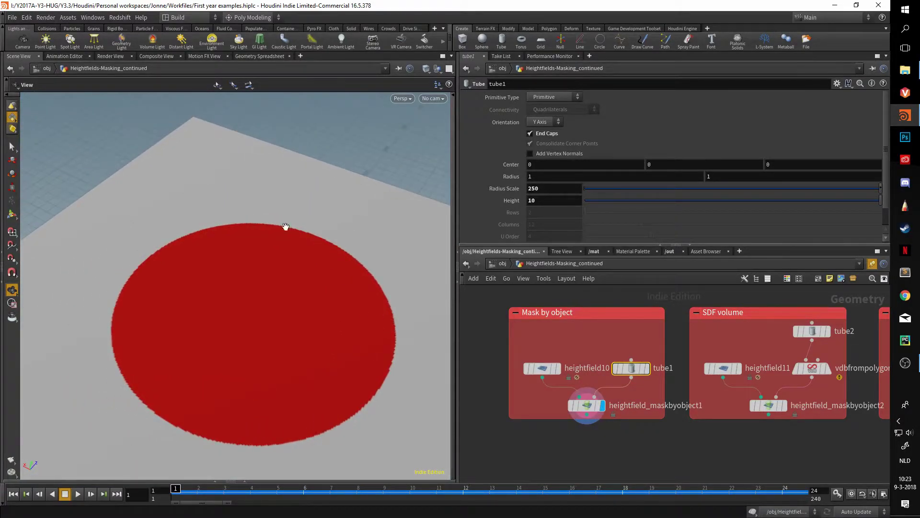
{"action": "left_click_drag", "start_coordinate": [167, 380], "coordinate": [249, 322]}
Add a box1 node above the examples and set its Size to 501
{"action": "middle_click_drag", "start_coordinate": [616, 267], "coordinate": [594, 322]}
{"action": "key", "text": "Tab"}
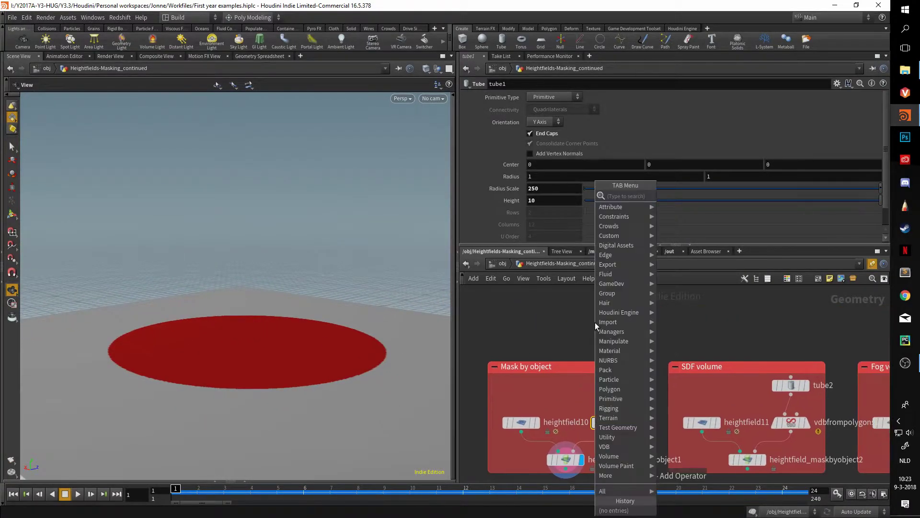
{"action": "type", "text": "box"}
{"action": "key", "text": "Return"}
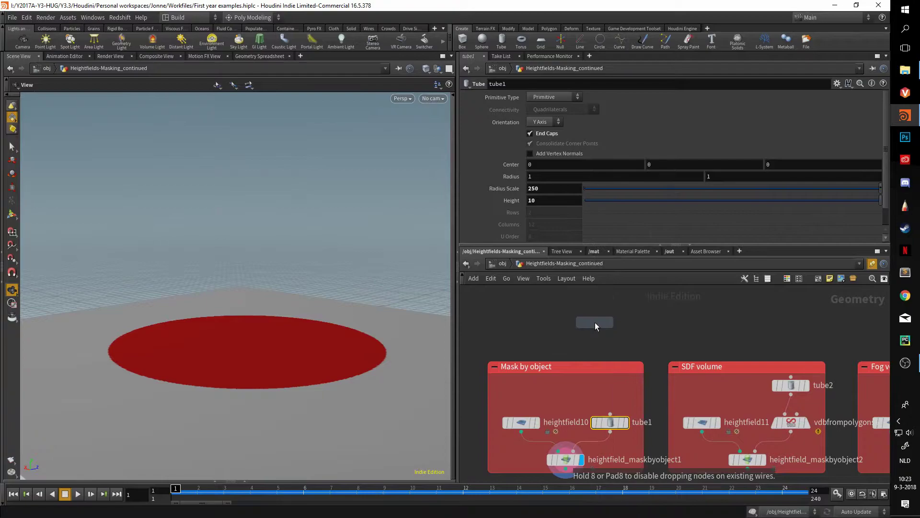
{"action": "left_click", "coordinate": [594, 322]}
{"action": "middle_click_drag", "start_coordinate": [510, 132], "coordinate": [526, 76]}
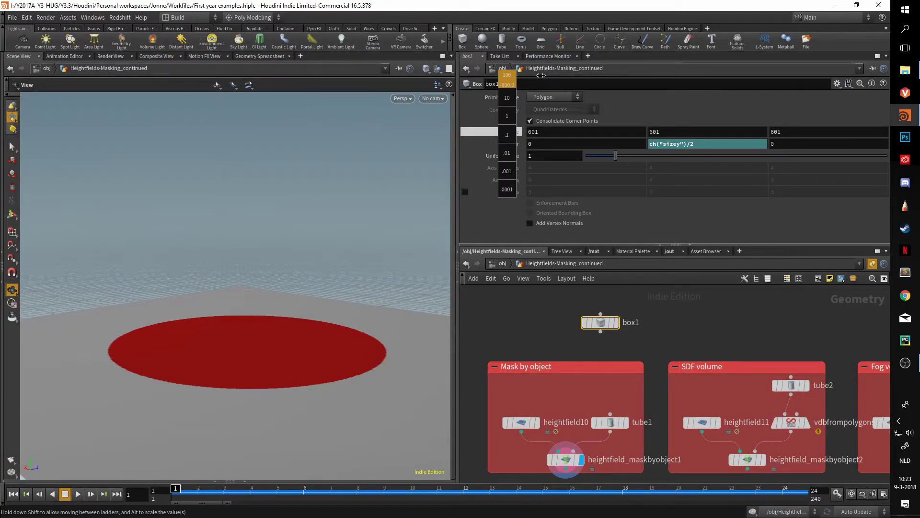
{"action": "middle_click_drag", "start_coordinate": [602, 350], "coordinate": [602, 305]}
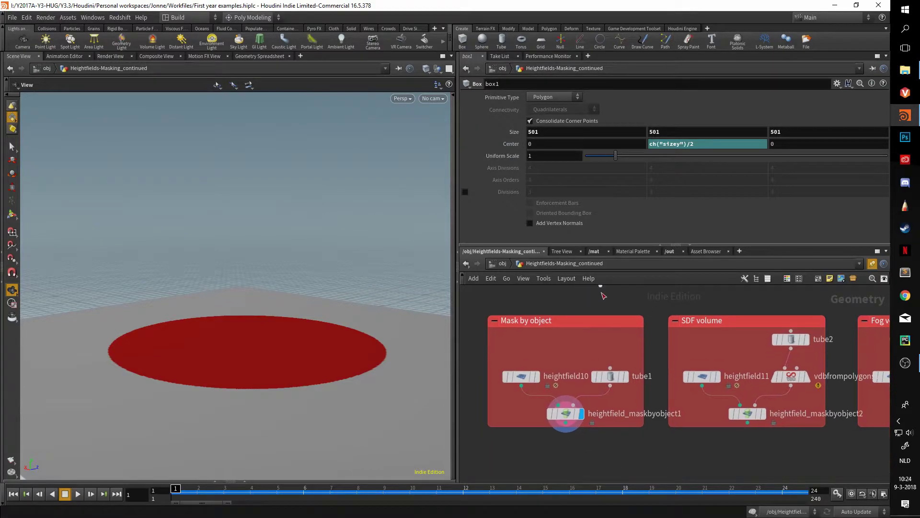
Wire box1 into heightfield_maskbyobject1's second input and template it, making the mask square
{"action": "left_click_drag", "start_coordinate": [601, 287], "coordinate": [573, 405]}
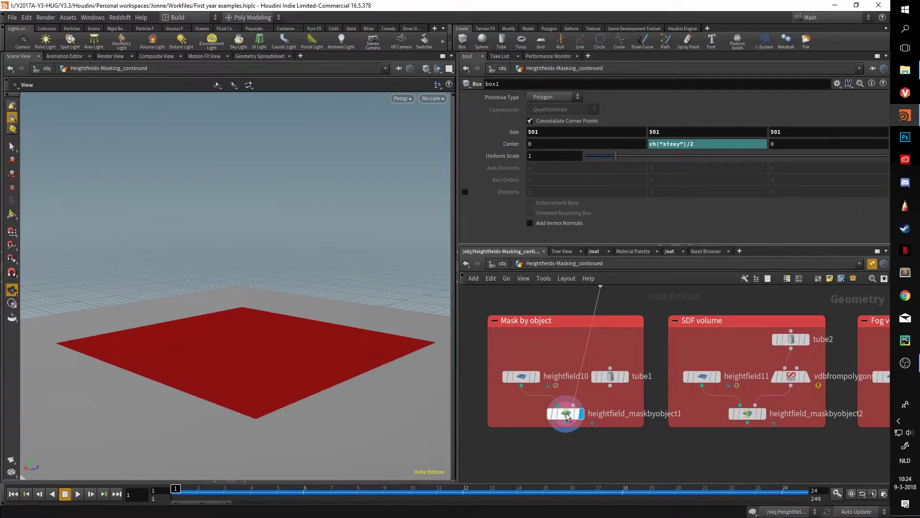
{"action": "left_click_drag", "start_coordinate": [336, 355], "coordinate": [377, 311]}
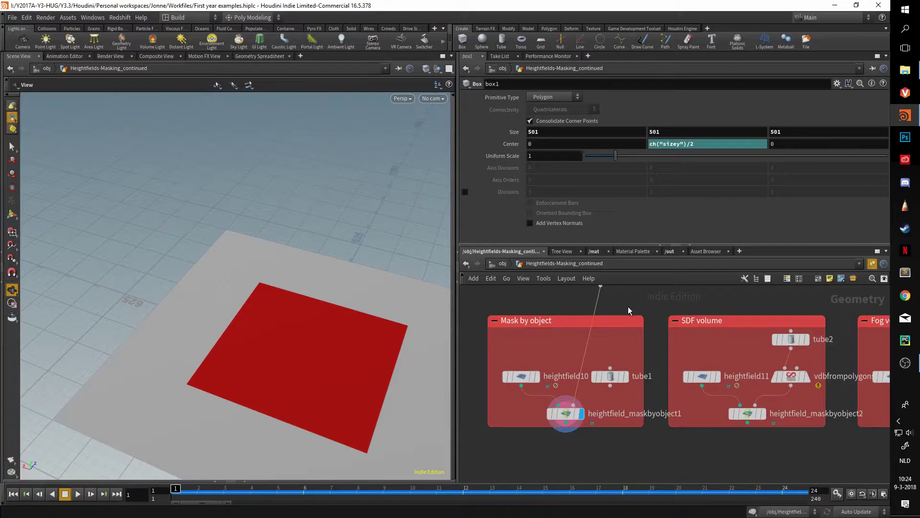
{"action": "middle_click_drag", "start_coordinate": [629, 311], "coordinate": [633, 373]}
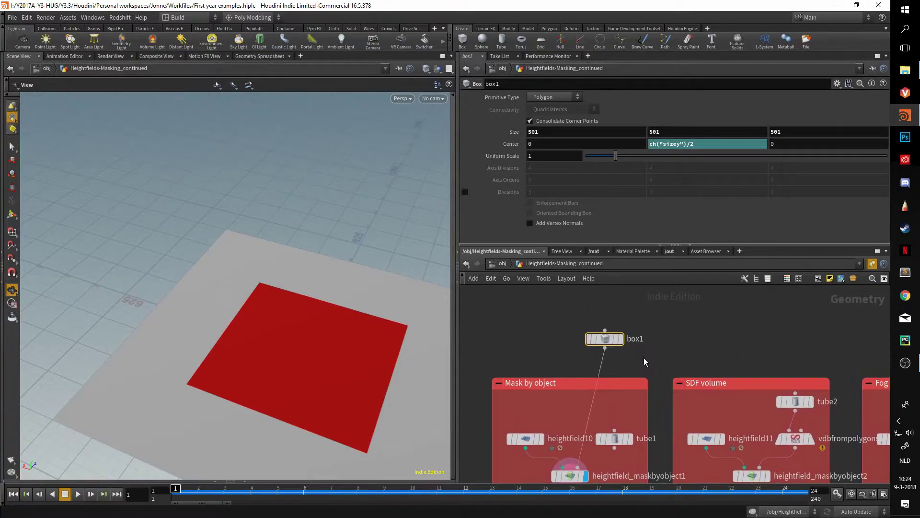
{"action": "left_click", "coordinate": [617, 339]}
{"action": "left_click_drag", "start_coordinate": [396, 345], "coordinate": [318, 209]}
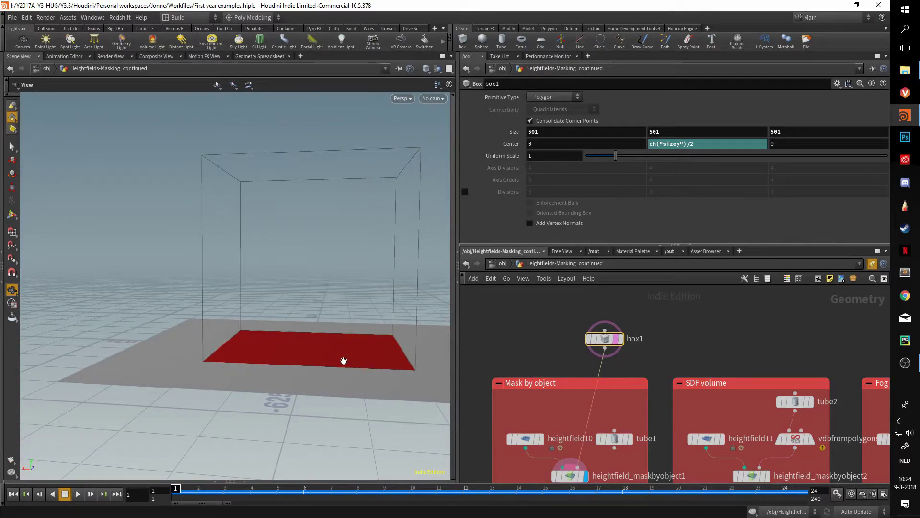
{"action": "left_click_drag", "start_coordinate": [311, 349], "coordinate": [320, 367]}
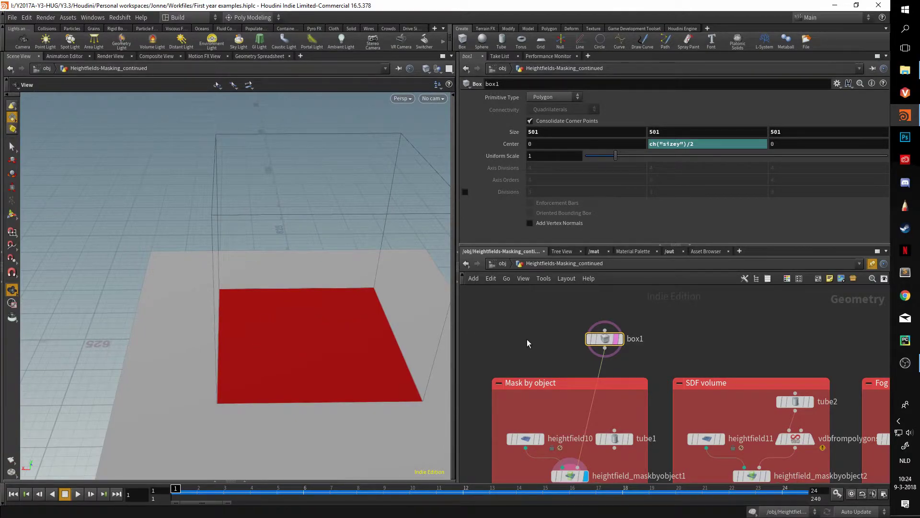
{"action": "middle_click_drag", "start_coordinate": [527, 343], "coordinate": [499, 292]}
{"action": "left_click_drag", "start_coordinate": [324, 310], "coordinate": [193, 290]}
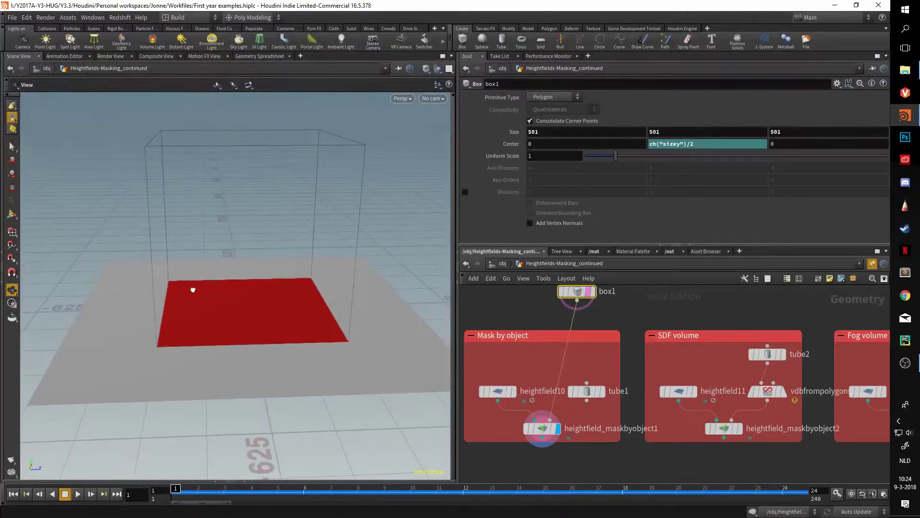
{"action": "middle_click_drag", "start_coordinate": [713, 315], "coordinate": [601, 305]}
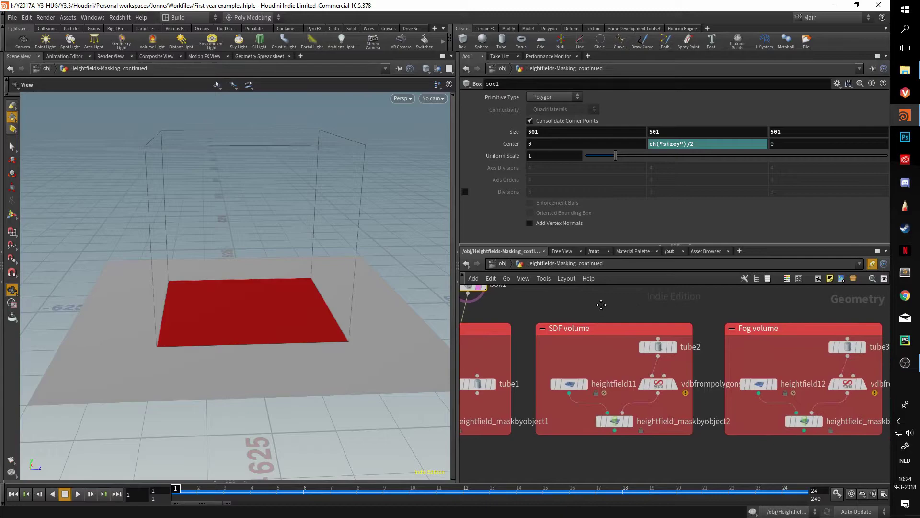
{"action": "middle_click_drag", "start_coordinate": [520, 294], "coordinate": [629, 290]}
{"action": "left_click", "coordinate": [542, 418]}
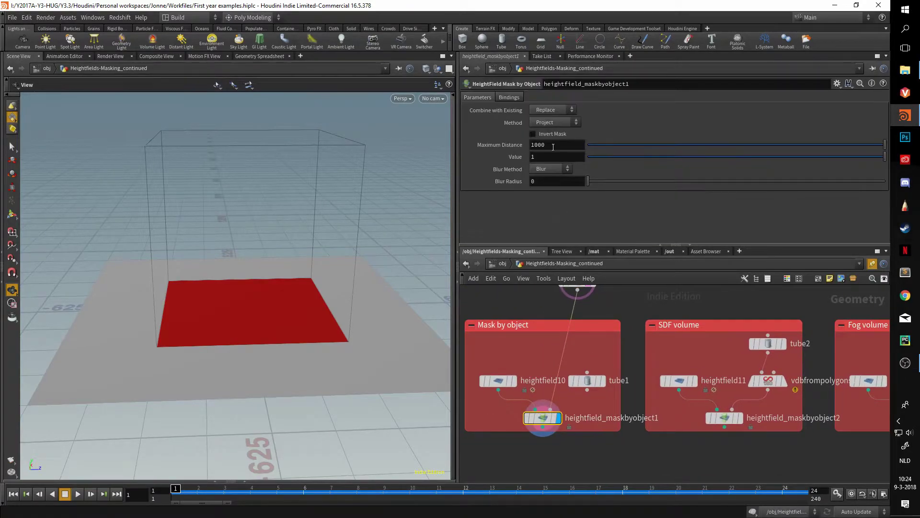
{"action": "left_click", "coordinate": [570, 124]}
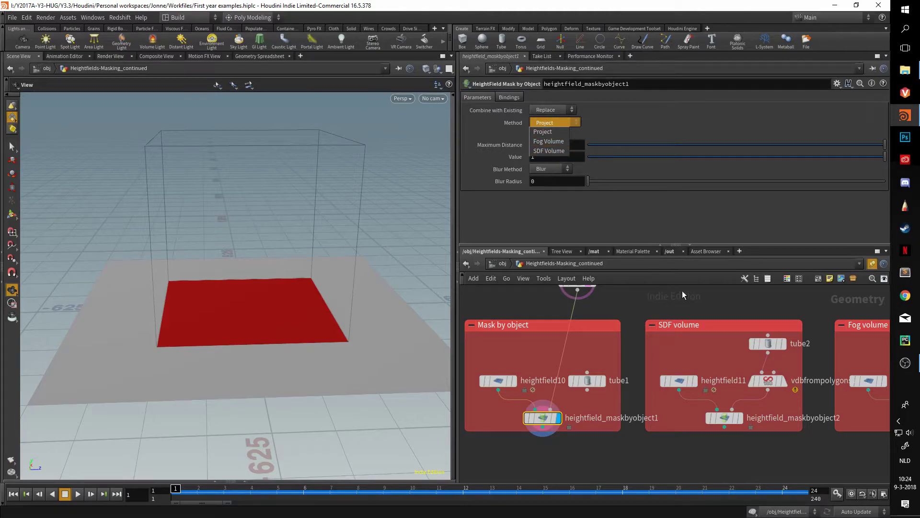
{"action": "left_click", "coordinate": [660, 296]}
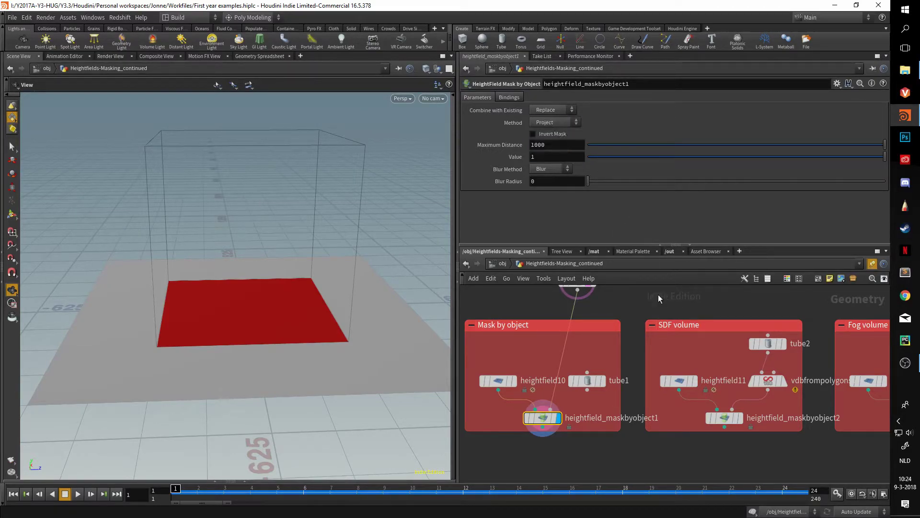
{"action": "middle_click_drag", "start_coordinate": [630, 297], "coordinate": [588, 315]}
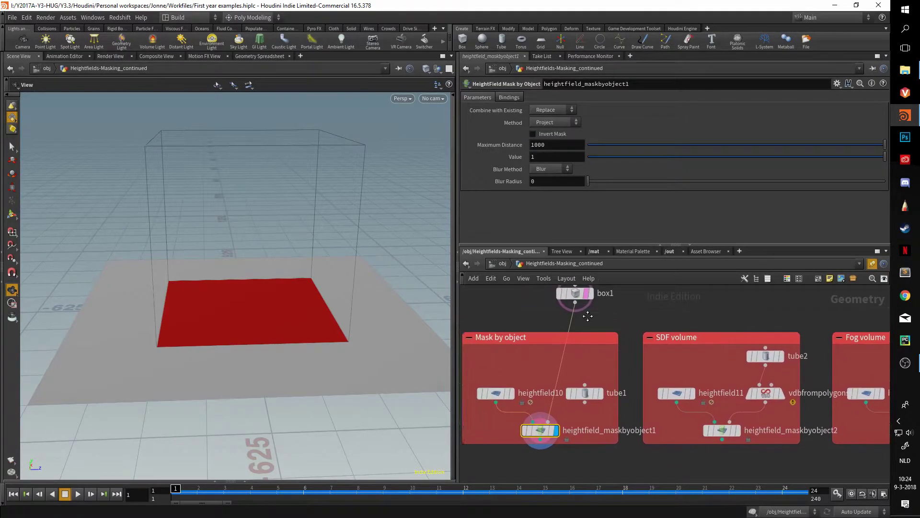
{"action": "middle_click_drag", "start_coordinate": [645, 458], "coordinate": [575, 408]}
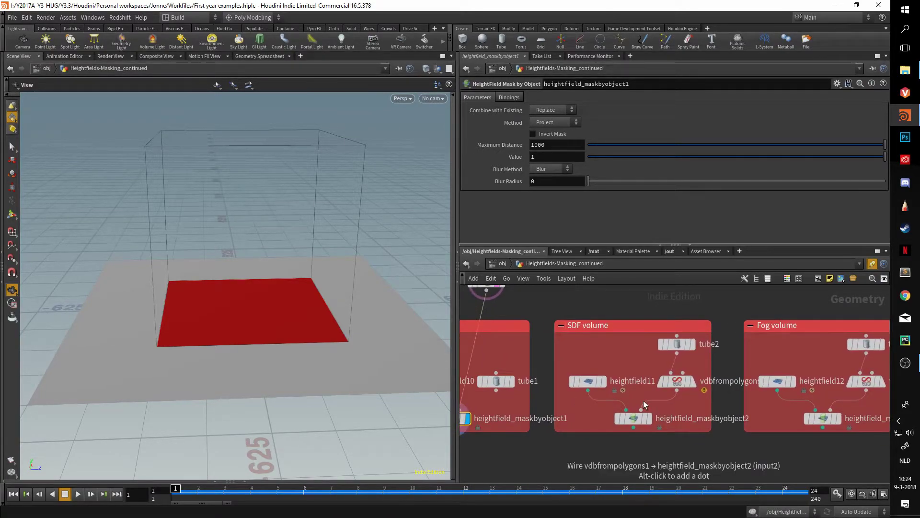
Display heightfield_maskbyobject2's SDF volume mask as a red disc
{"action": "left_click", "coordinate": [646, 420]}
{"action": "left_click_drag", "start_coordinate": [360, 302], "coordinate": [372, 314], "text": "alt"}
{"action": "middle_click_drag", "start_coordinate": [529, 306], "coordinate": [543, 321]}
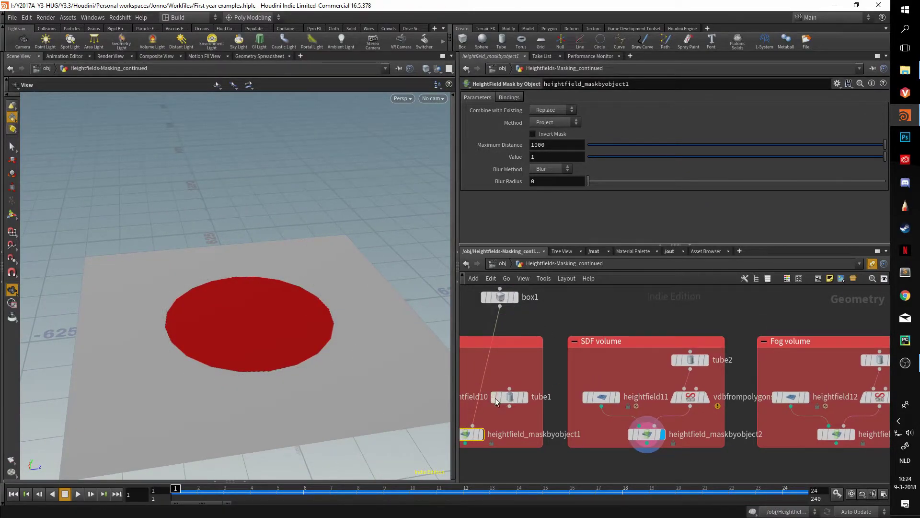
{"action": "middle_click_drag", "start_coordinate": [691, 431], "coordinate": [659, 424]}
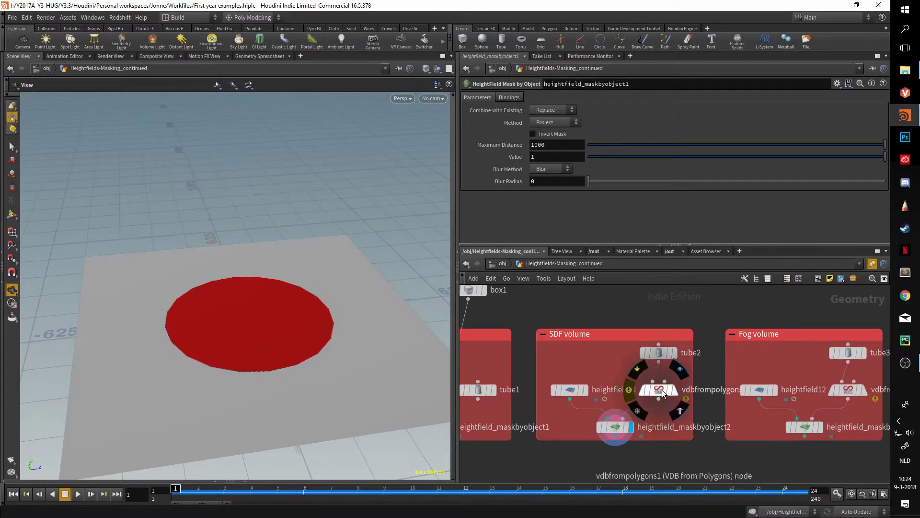
Inspect vdbfrompolygons1's settings and display its VDB-converted disc on its own
{"action": "left_click", "coordinate": [662, 392]}
{"action": "left_click", "coordinate": [615, 426]}
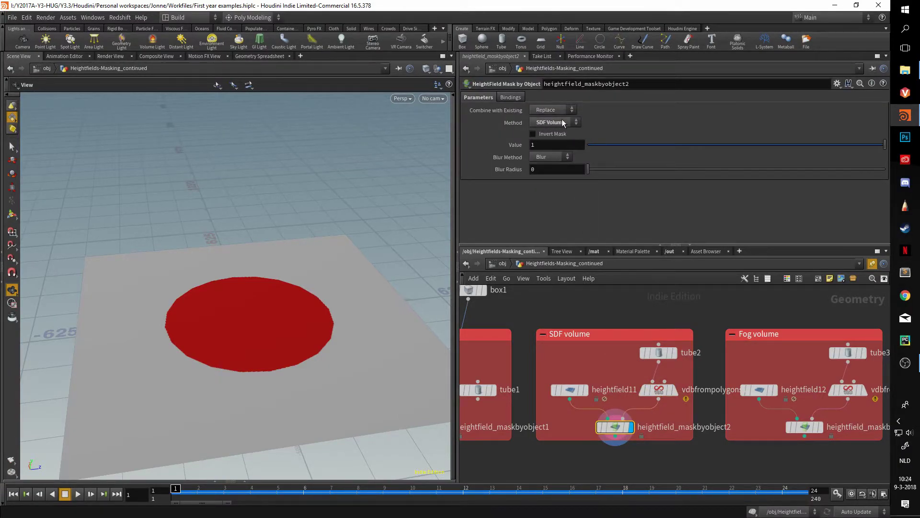
{"action": "left_click", "coordinate": [659, 389]}
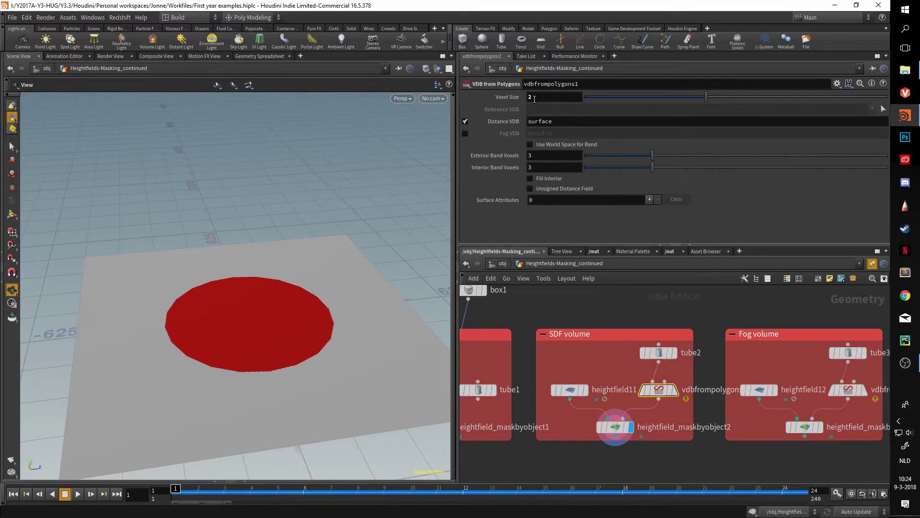
{"action": "left_click", "coordinate": [673, 390]}
{"action": "left_click_drag", "start_coordinate": [336, 288], "coordinate": [348, 315]}
{"action": "key", "text": "f"}
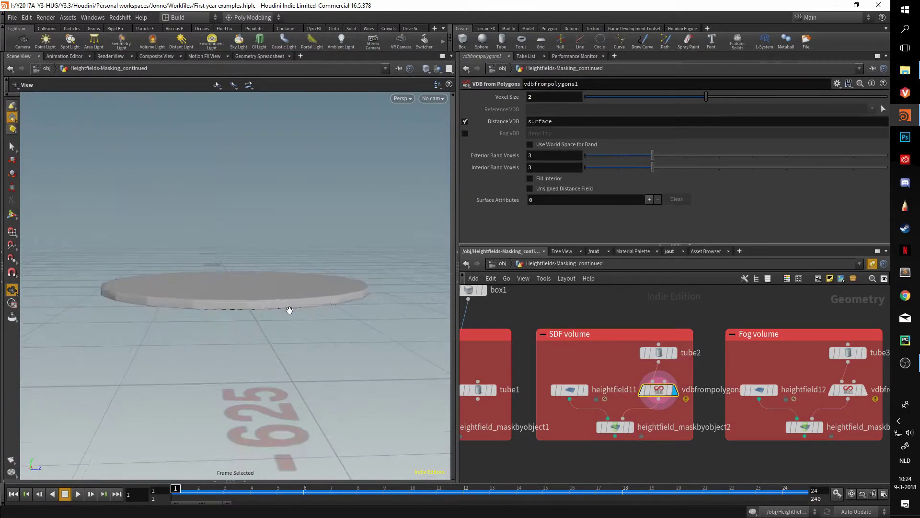
{"action": "left_click_drag", "start_coordinate": [290, 310], "coordinate": [312, 349]}
Redisplay the SDF volume mask result and bring the Fog volume example into view
{"action": "left_click", "coordinate": [632, 426]}
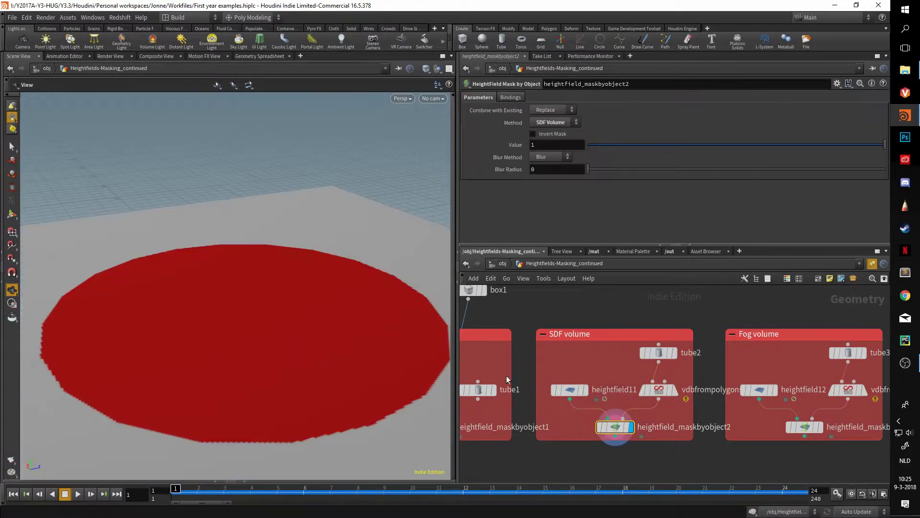
{"action": "scroll", "coordinate": [220, 324], "scroll_direction": "down", "scroll_amount": 5}
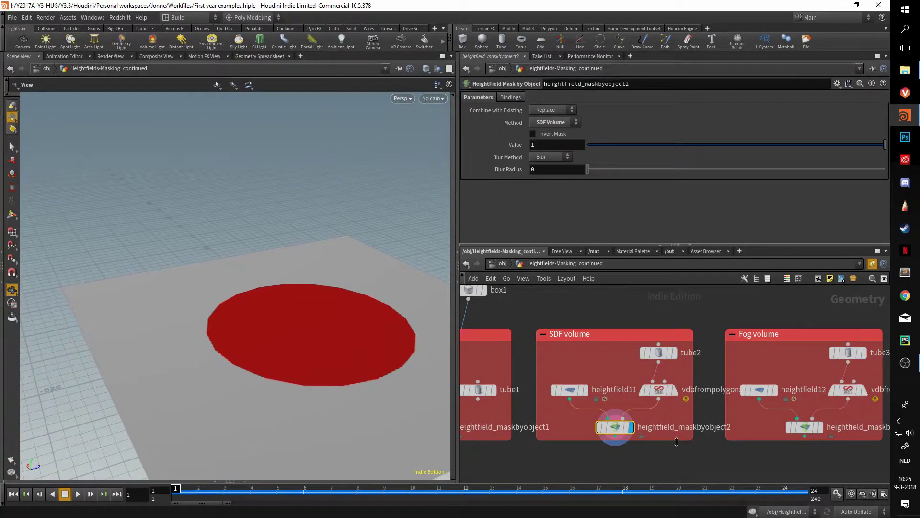
{"action": "middle_click_drag", "start_coordinate": [760, 463], "coordinate": [611, 458]}
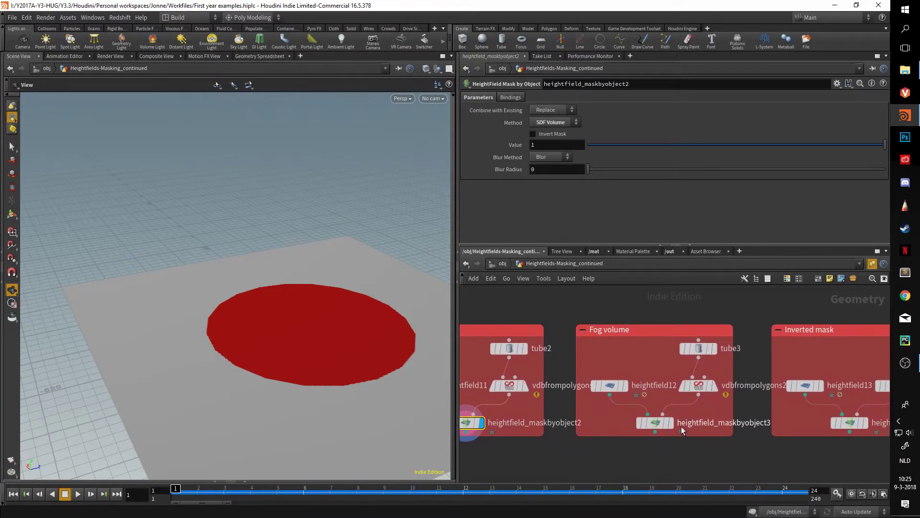
Compare the soft-edged Fog volume mask and its tube fog volume against the SDF mask
{"action": "left_click", "coordinate": [671, 422]}
{"action": "left_click_drag", "start_coordinate": [353, 329], "coordinate": [415, 336]}
{"action": "left_click", "coordinate": [714, 385]}
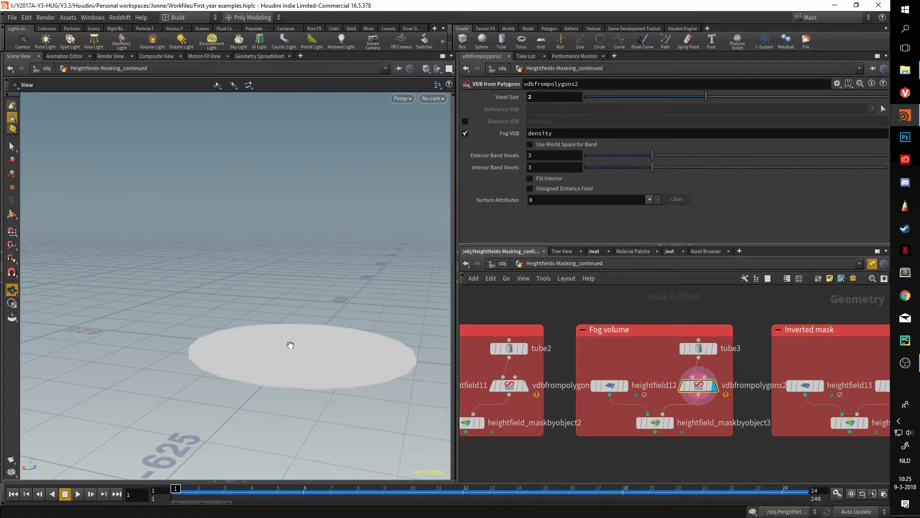
{"action": "left_click", "coordinate": [670, 422]}
{"action": "left_click", "coordinate": [655, 422]}
{"action": "left_click_drag", "start_coordinate": [362, 347], "coordinate": [324, 280]}
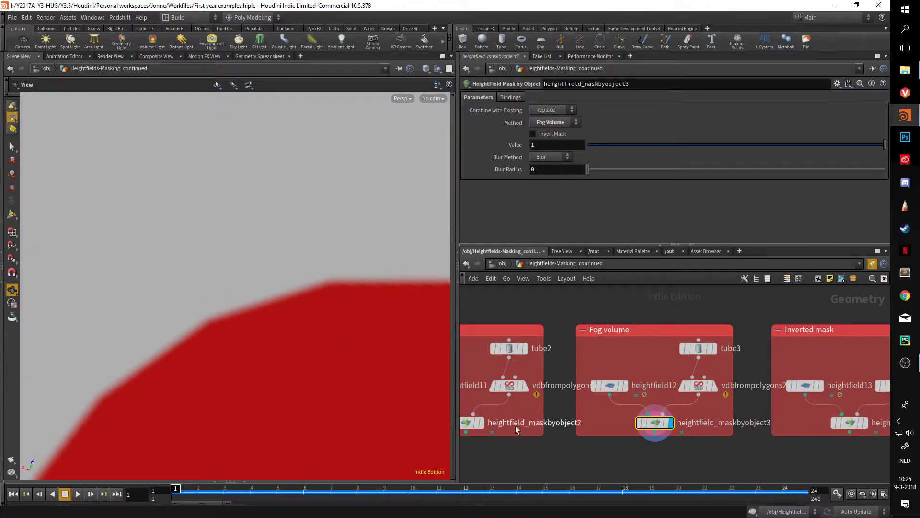
{"action": "left_click", "coordinate": [481, 423]}
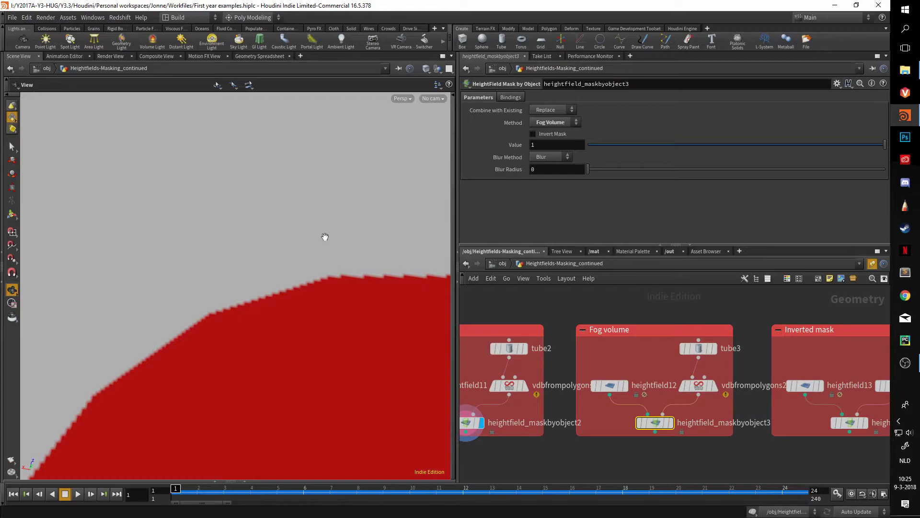
Set heightfield11's Grid Spacing to 1, then restore it to 2
{"action": "middle_click_drag", "start_coordinate": [440, 358], "coordinate": [560, 361]}
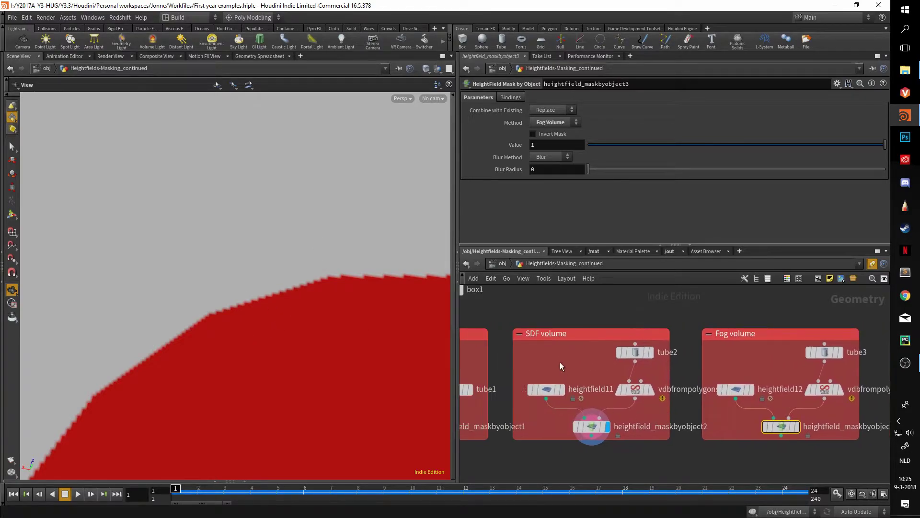
{"action": "left_click", "coordinate": [546, 388]}
{"action": "double_click", "coordinate": [547, 146]}
{"action": "type", "text": "1"}
{"action": "key", "text": "Return"}
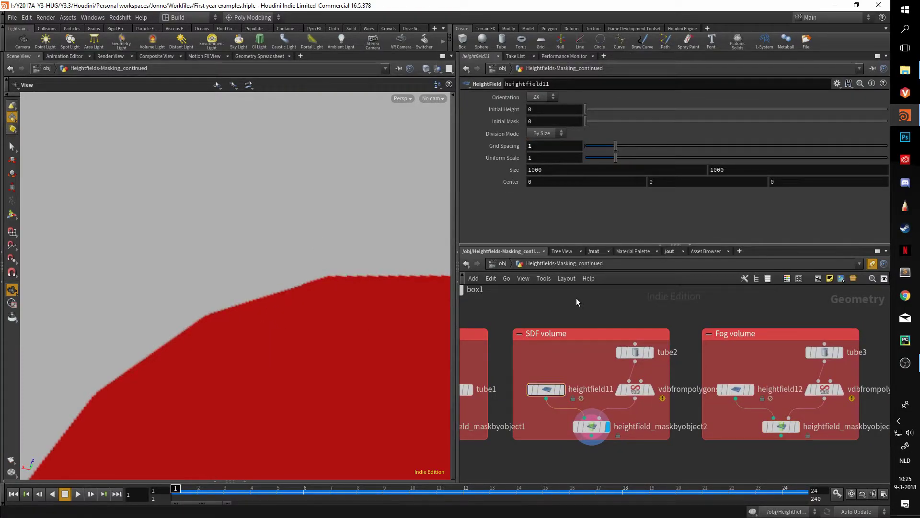
{"action": "middle_click_drag", "start_coordinate": [334, 271], "coordinate": [217, 303]}
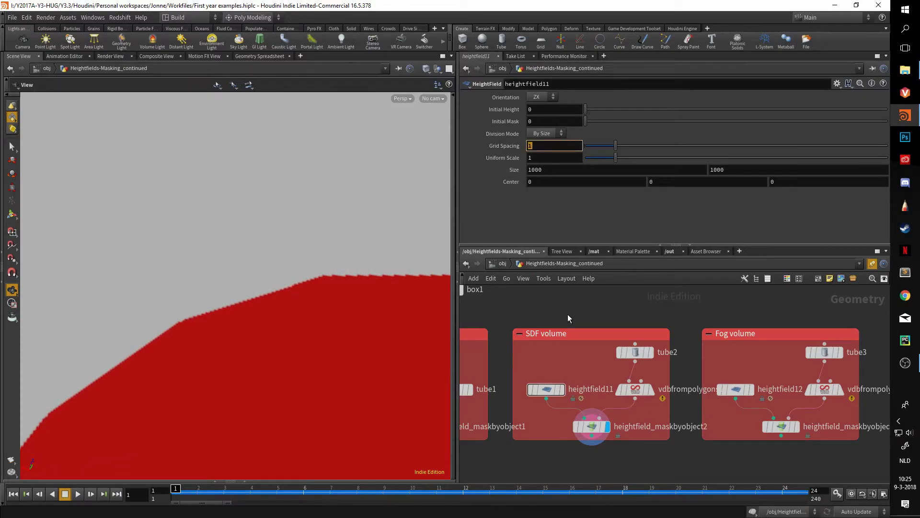
{"action": "type", "text": "2"}
{"action": "key", "text": "Return"}
{"action": "middle_click_drag", "start_coordinate": [772, 362], "coordinate": [506, 342]}
Display heightfield_maskbyobject4 and turn off Invert Mask to compare
{"action": "left_click", "coordinate": [703, 406]}
{"action": "key", "text": "f"}
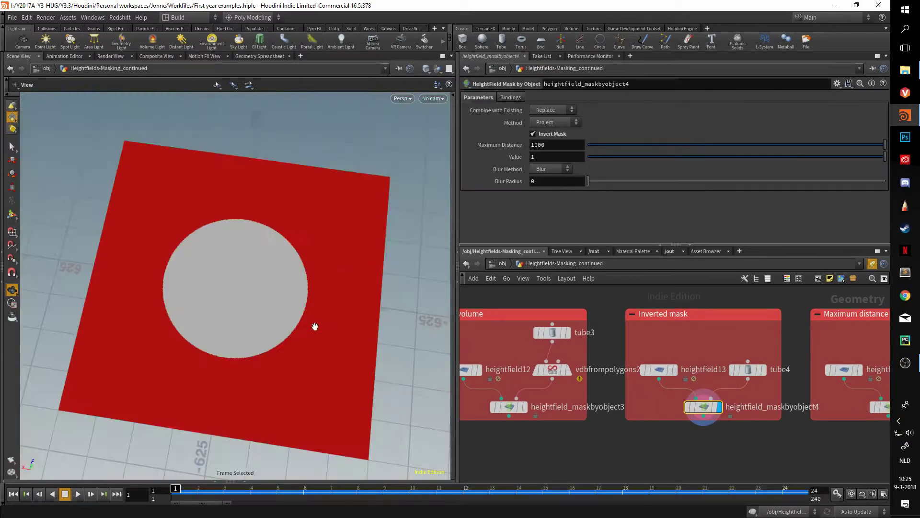
{"action": "left_click_drag", "start_coordinate": [315, 327], "coordinate": [318, 273]}
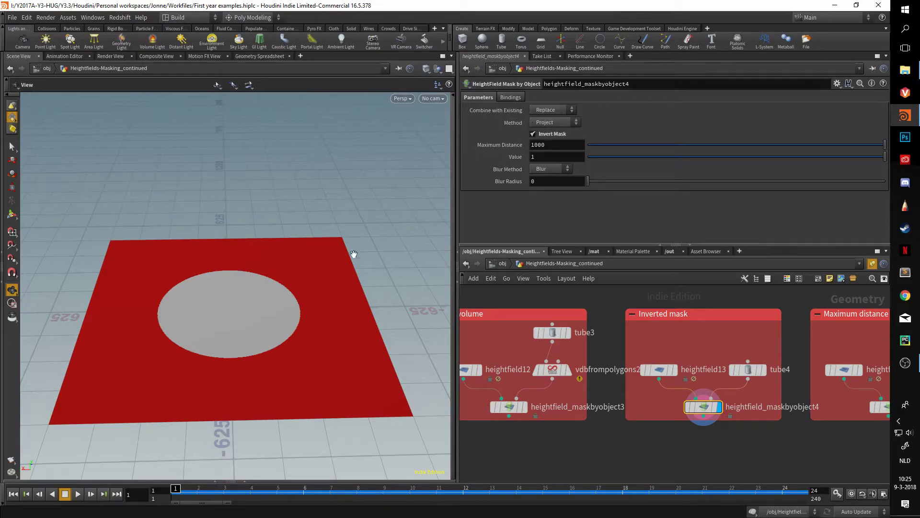
{"action": "scroll", "coordinate": [354, 254], "scroll_direction": "up", "scroll_amount": 3}
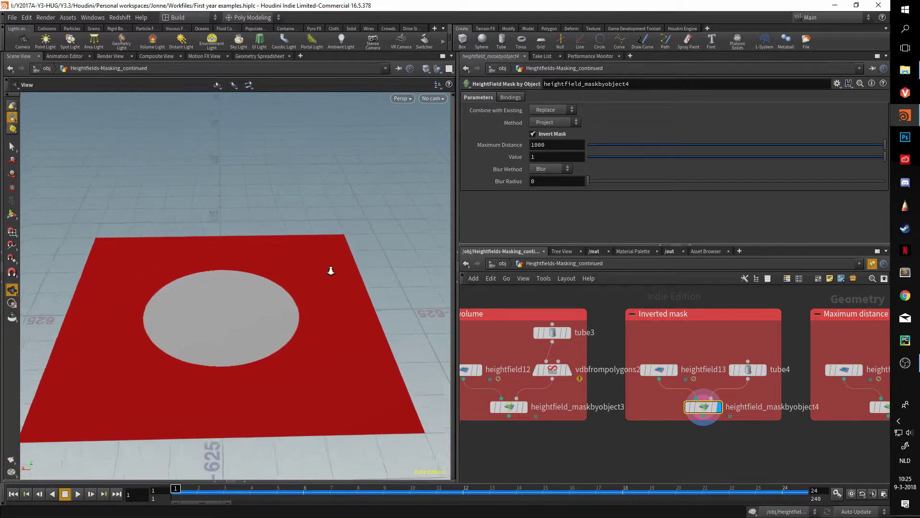
{"action": "left_click", "coordinate": [540, 136]}
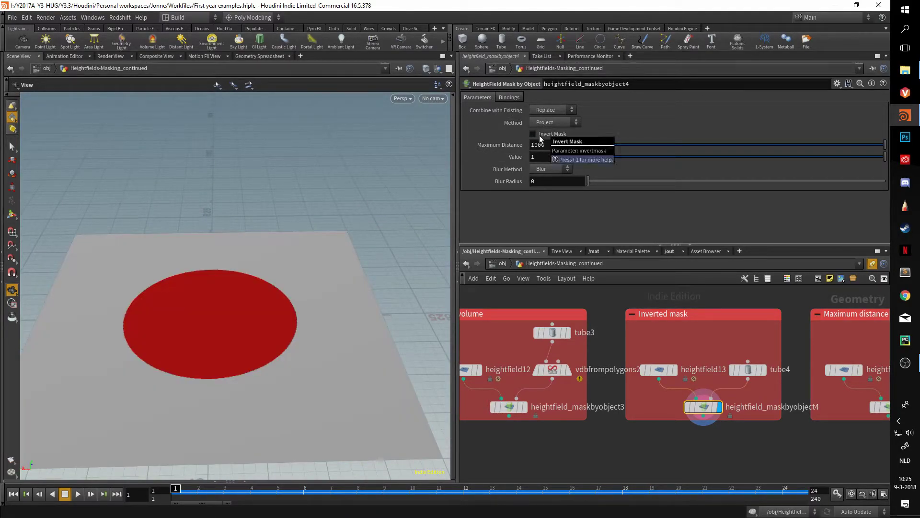
Display the basic heightfield_maskbyobject1 result for comparison
{"action": "middle_click_drag", "start_coordinate": [541, 431], "coordinate": [780, 407]}
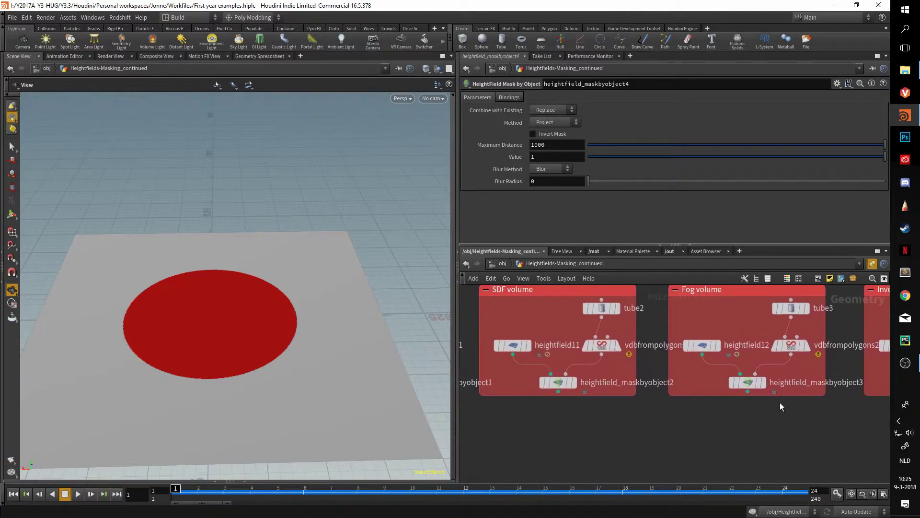
{"action": "middle_click_drag", "start_coordinate": [475, 411], "coordinate": [659, 438]}
{"action": "mouse_move", "coordinate": [568, 402]}
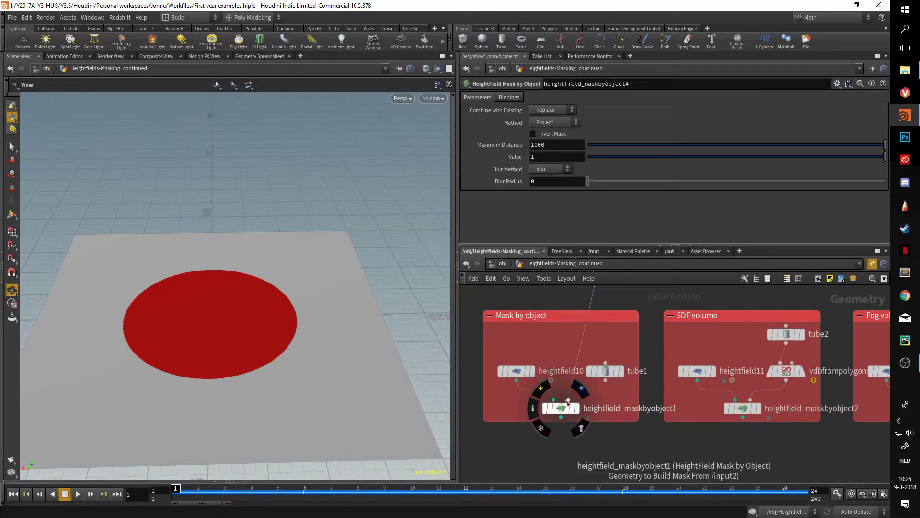
{"action": "left_click", "coordinate": [576, 408]}
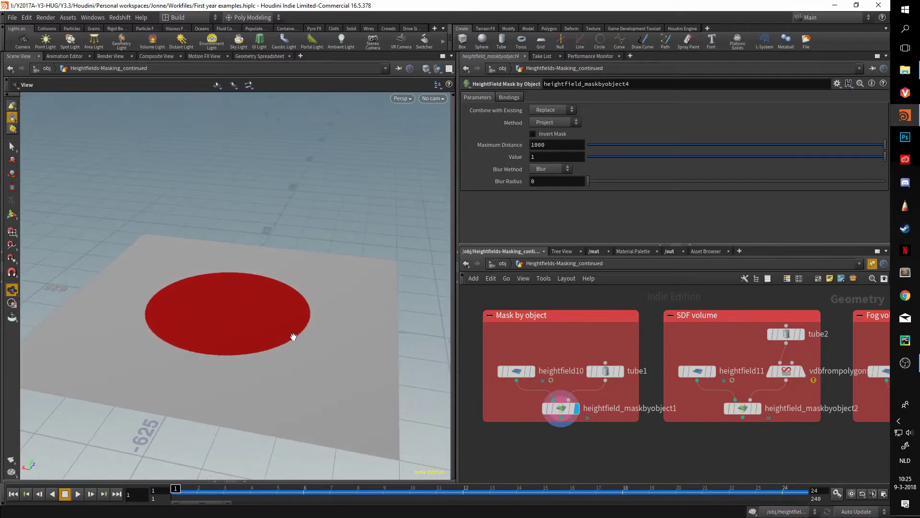
Redisplay heightfield_maskbyobject4 with Invert Mask on, showing red around a grey circle
{"action": "middle_click_drag", "start_coordinate": [709, 412], "coordinate": [508, 413]}
{"action": "middle_click_drag", "start_coordinate": [815, 417], "coordinate": [686, 420]}
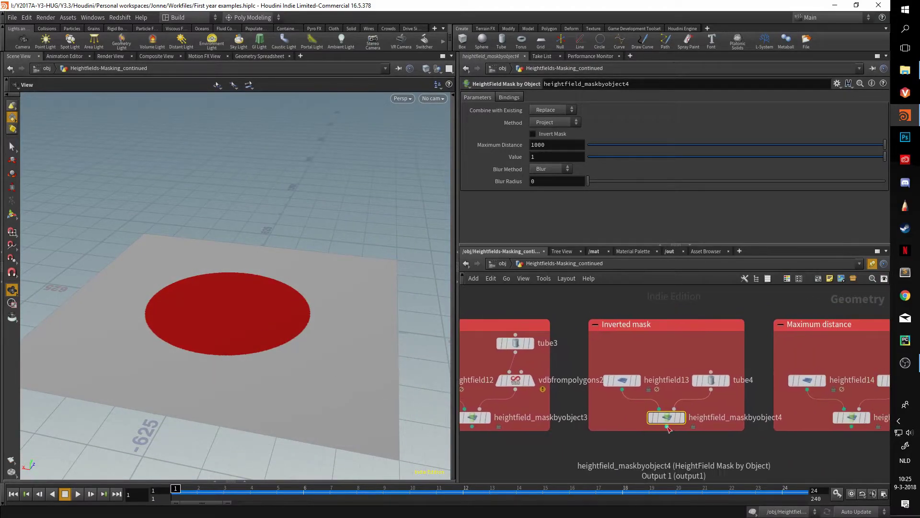
{"action": "left_click", "coordinate": [683, 417]}
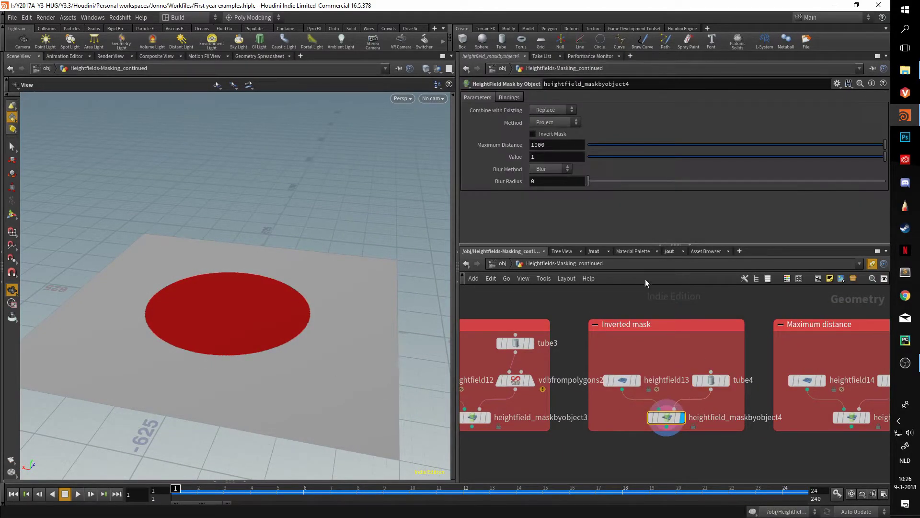
{"action": "left_click", "coordinate": [533, 134]}
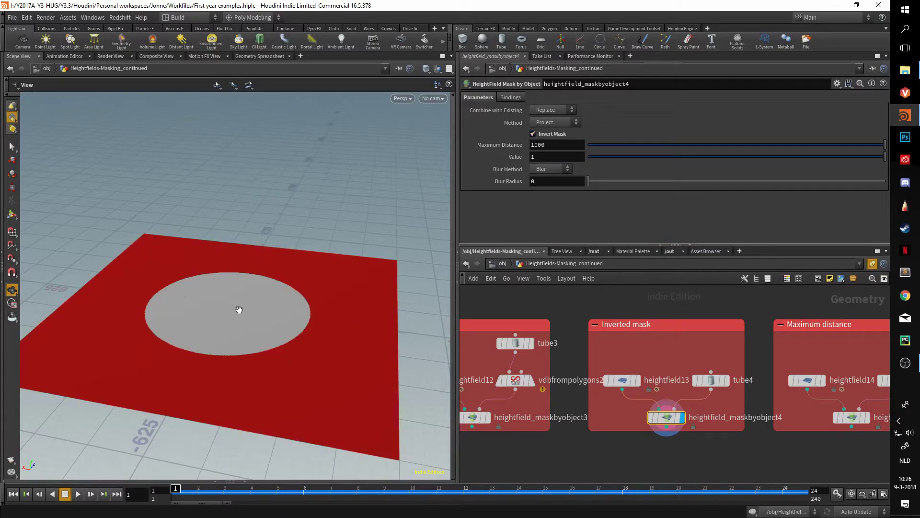
{"action": "left_click_drag", "start_coordinate": [238, 310], "coordinate": [299, 320]}
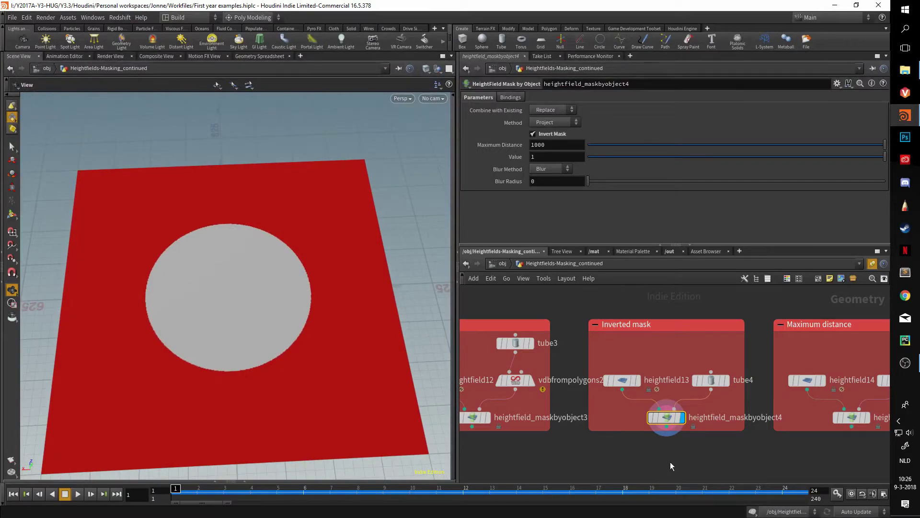
{"action": "middle_click_drag", "start_coordinate": [671, 466], "coordinate": [557, 440]}
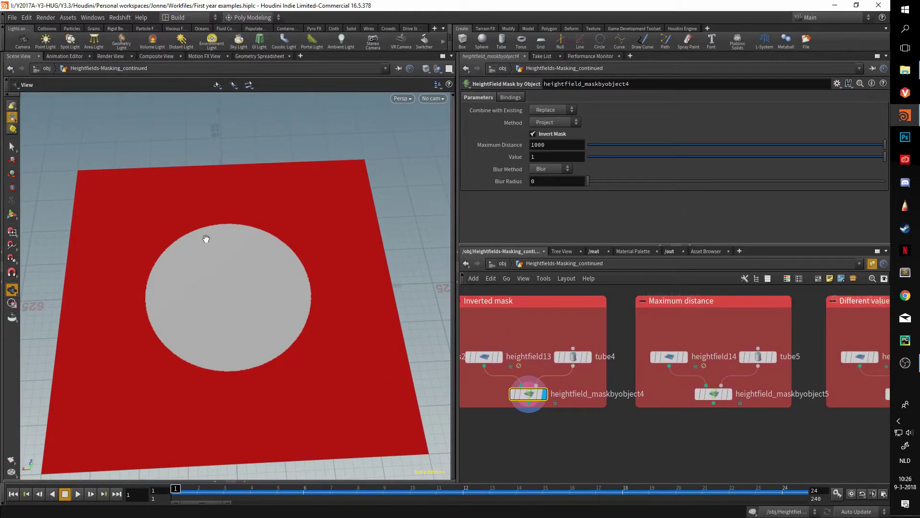
Display heightfield_maskbyobject5, the Maximum distance example's result
{"action": "middle_click_drag", "start_coordinate": [724, 453], "coordinate": [663, 460]}
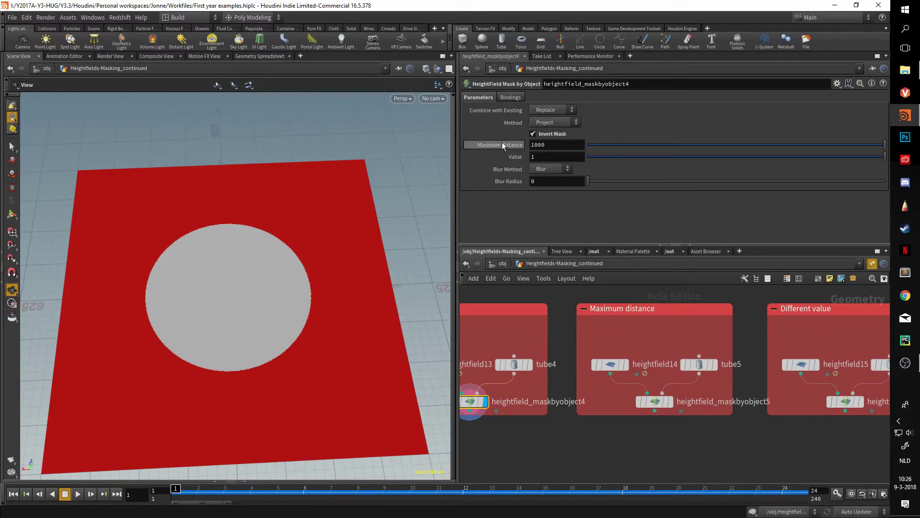
{"action": "left_click", "coordinate": [669, 401]}
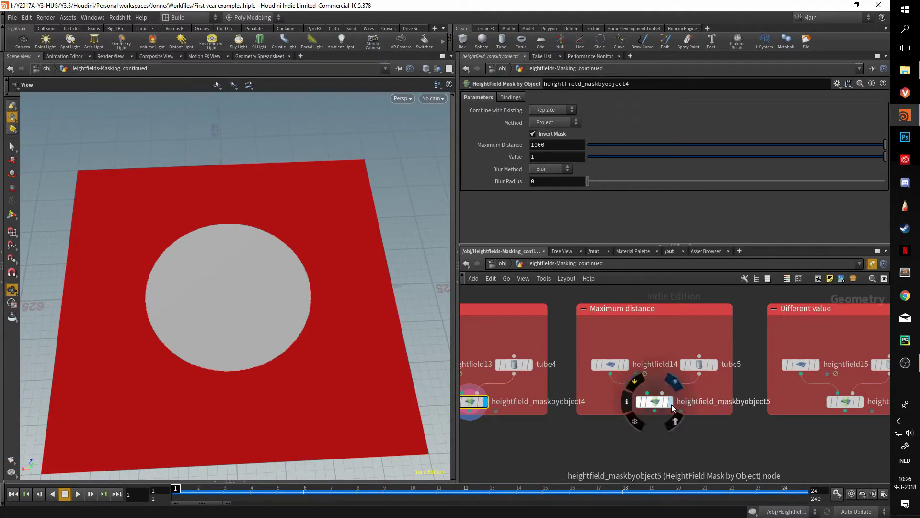
{"action": "left_click_drag", "start_coordinate": [359, 350], "coordinate": [406, 283]}
{"action": "left_click_drag", "start_coordinate": [373, 358], "coordinate": [388, 315]}
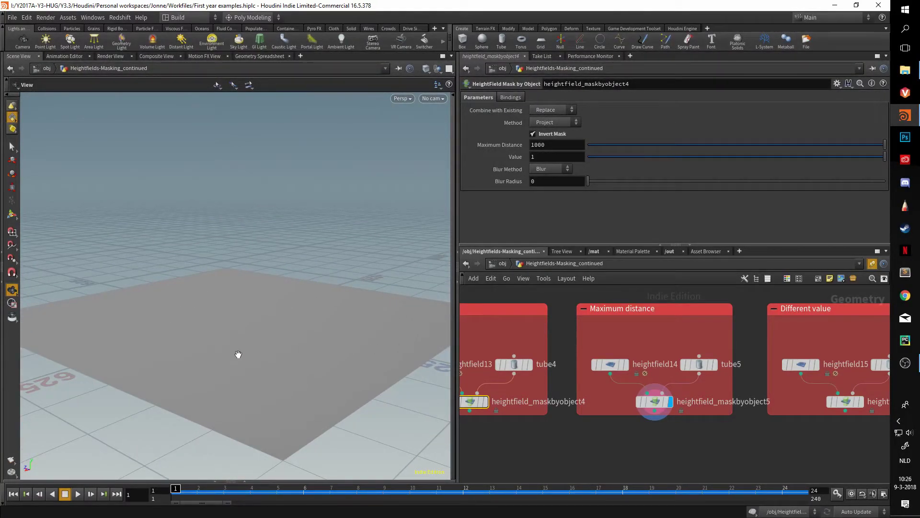
Set tube5's Center Y to 1000 and review the projected red disc
{"action": "left_click_drag", "start_coordinate": [705, 381], "coordinate": [706, 384]}
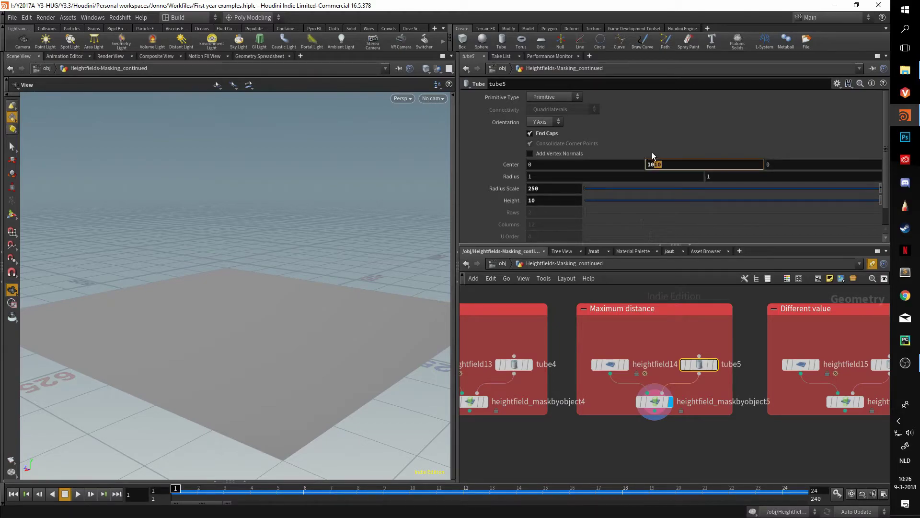
{"action": "type", "text": "00"}
{"action": "key", "text": "Return"}
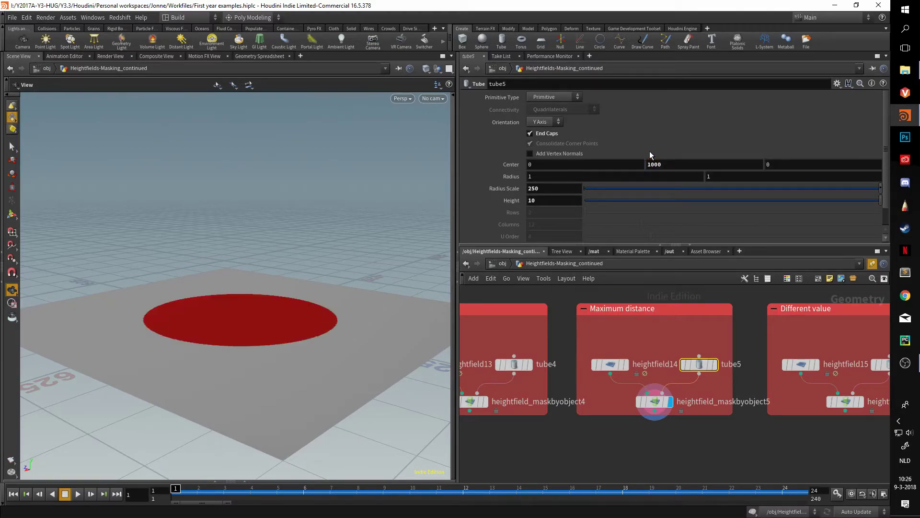
{"action": "left_click", "coordinate": [654, 402]}
{"action": "mouse_move", "coordinate": [520, 145]}
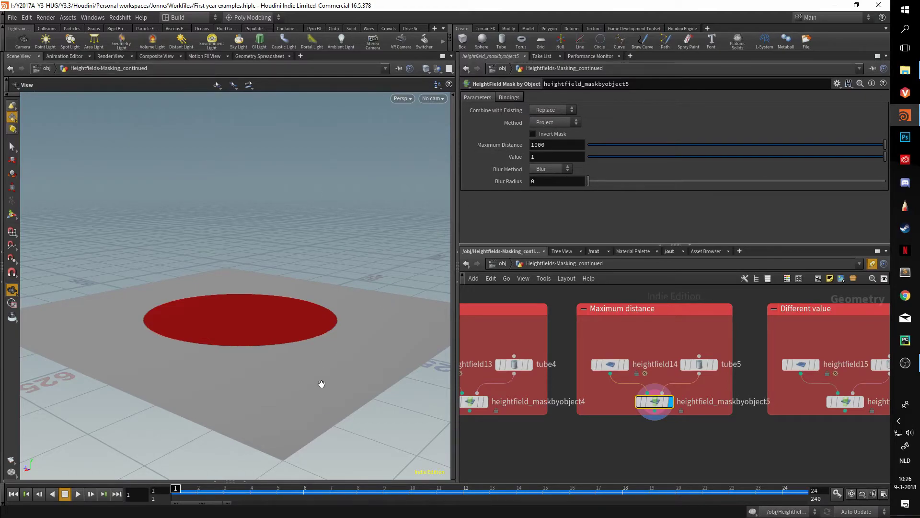
{"action": "left_click_drag", "start_coordinate": [321, 382], "coordinate": [269, 354]}
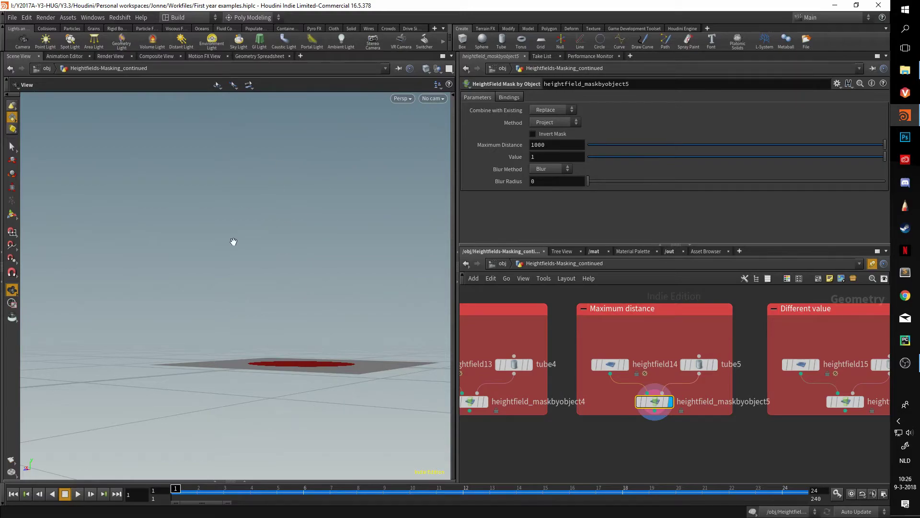
{"action": "left_click_drag", "start_coordinate": [369, 238], "coordinate": [347, 273]}
Set tube5's Center Y to 1010
{"action": "left_click", "coordinate": [709, 365]}
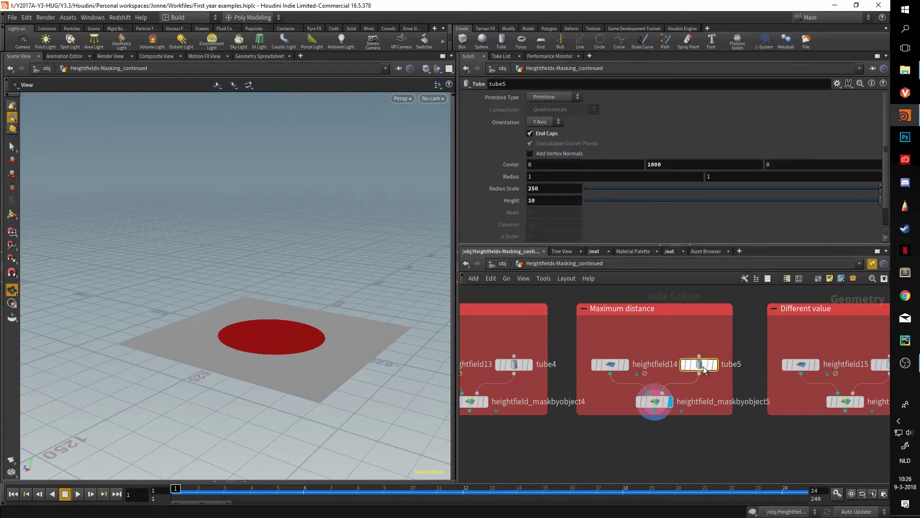
{"action": "double_click", "coordinate": [658, 163]}
{"action": "type", "text": "1010"}
{"action": "key", "text": "Return"}
{"action": "left_click", "coordinate": [664, 333]}
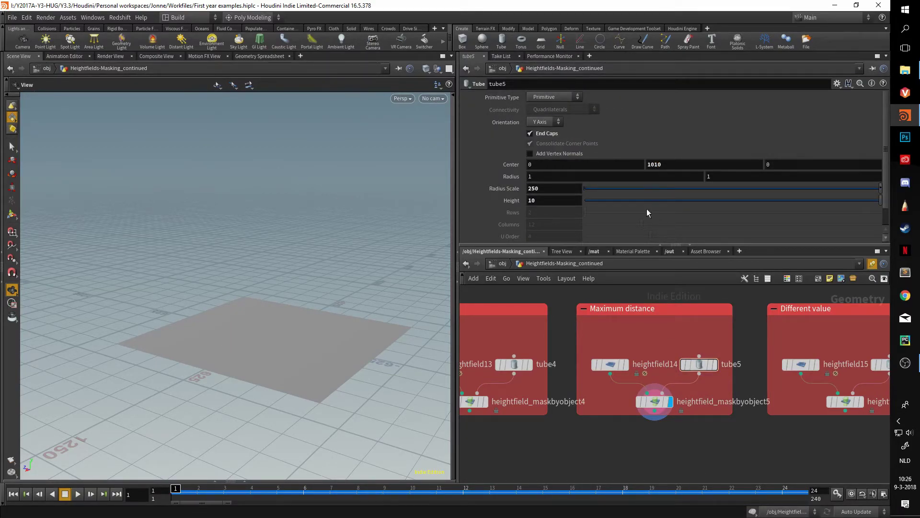
Try Maximum Distance values around 1000 on heightfield_maskbyobject5, then set it to 10
{"action": "left_click", "coordinate": [641, 402]}
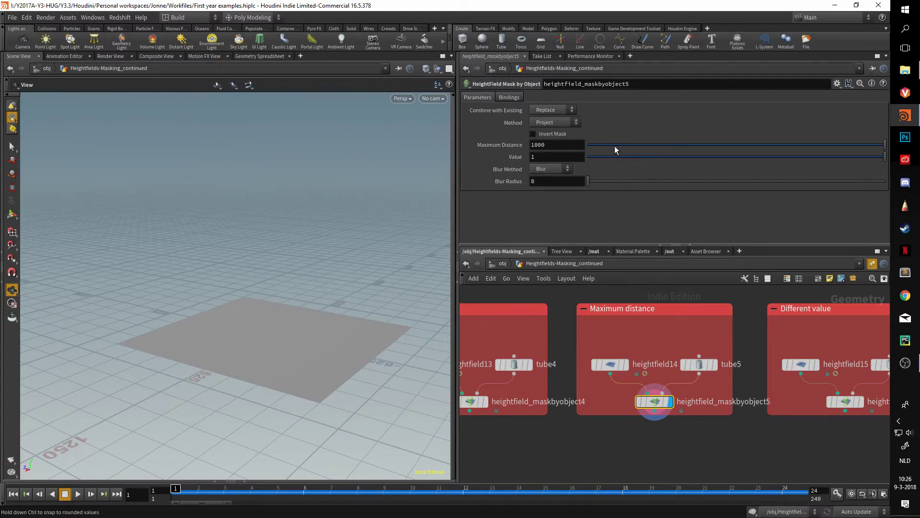
{"action": "middle_click_drag", "start_coordinate": [571, 145], "coordinate": [601, 128]}
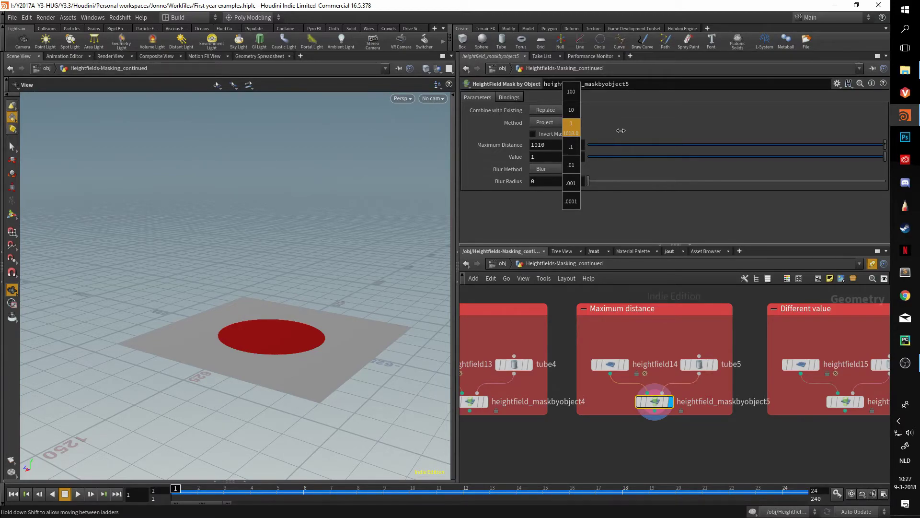
{"action": "middle_click_drag", "start_coordinate": [621, 130], "coordinate": [621, 130]}
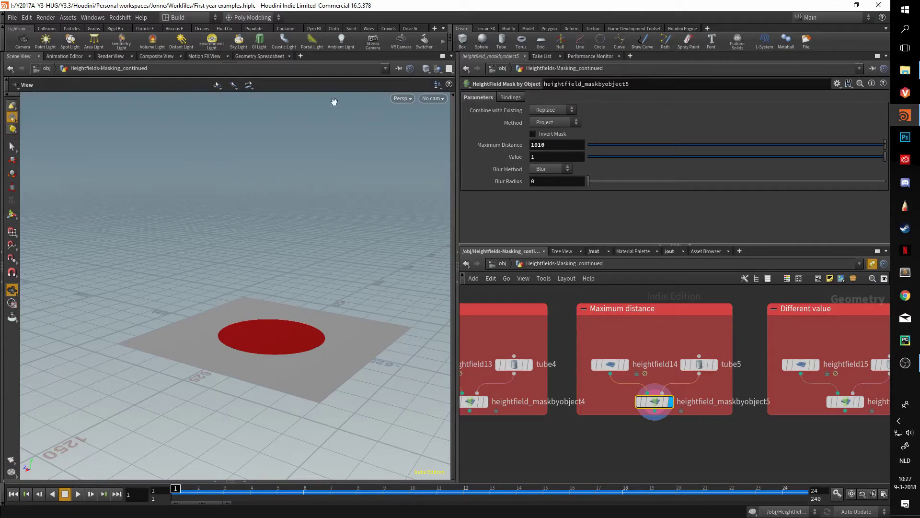
{"action": "left_click_drag", "start_coordinate": [321, 291], "coordinate": [302, 361]}
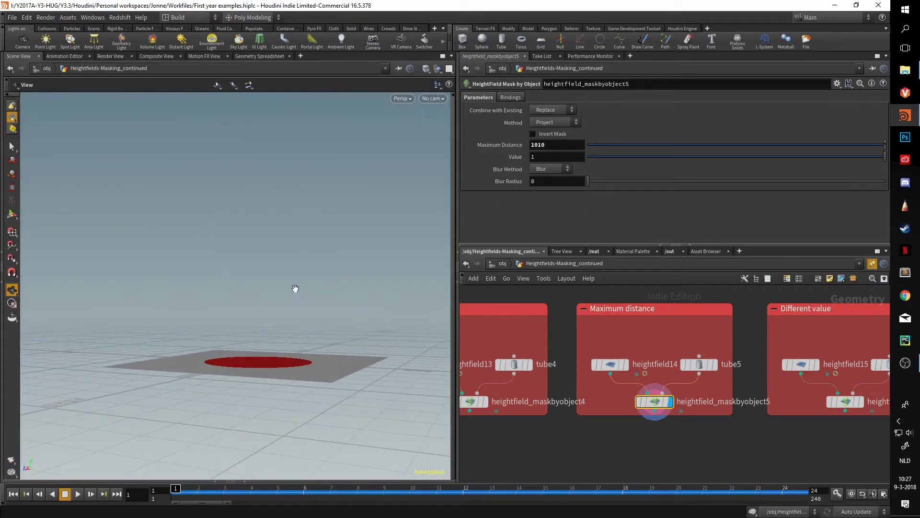
{"action": "left_click_drag", "start_coordinate": [294, 288], "coordinate": [331, 312]}
{"action": "middle_click_drag", "start_coordinate": [565, 144], "coordinate": [553, 106]}
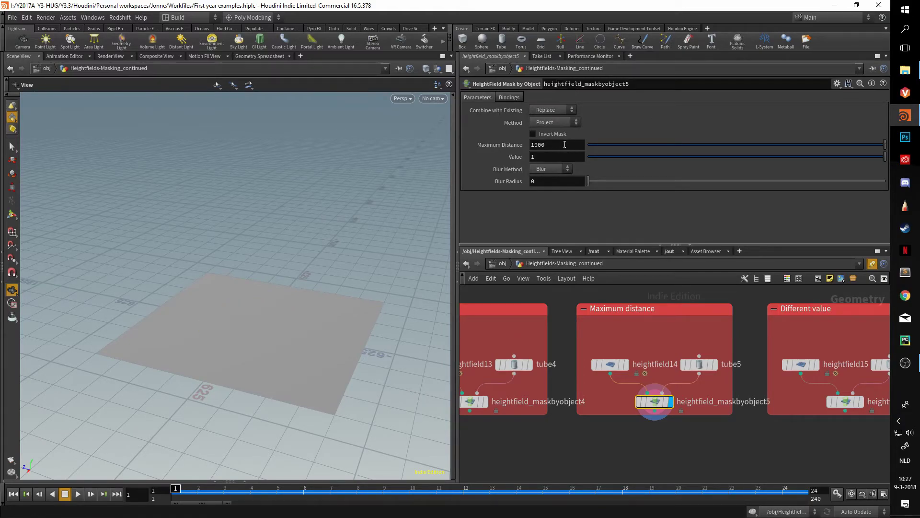
{"action": "double_click", "coordinate": [559, 143]}
{"action": "type", "text": "10"}
{"action": "key", "text": "Return"}
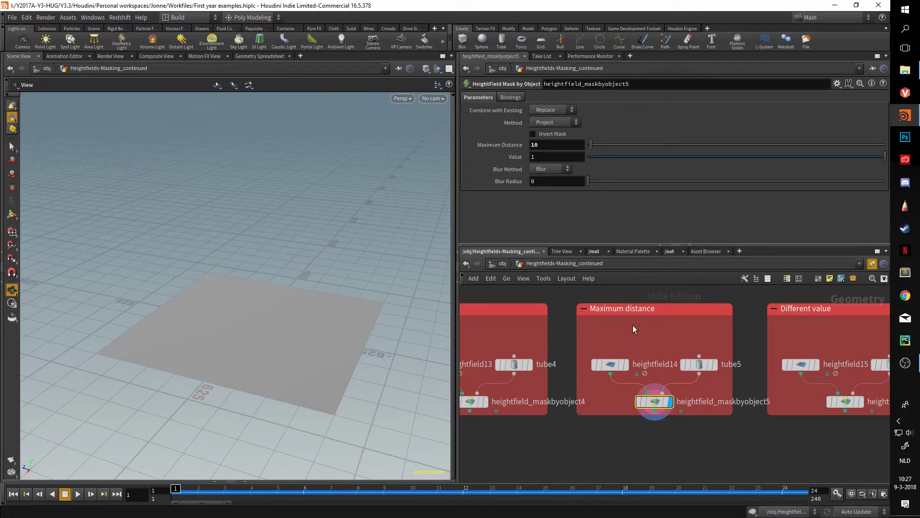
Lower tube5's Center Y to 5 so the red disc reappears
{"action": "left_click", "coordinate": [700, 363]}
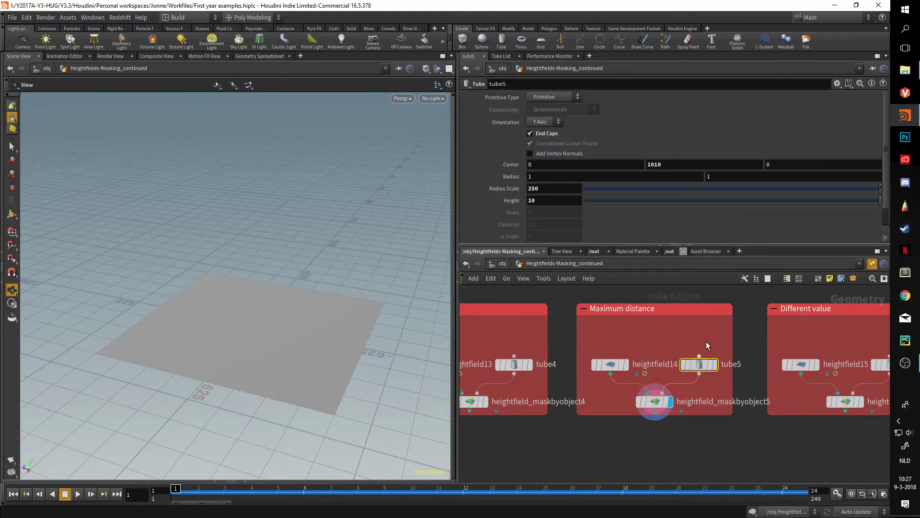
{"action": "double_click", "coordinate": [656, 164]}
{"action": "type", "text": "5"}
{"action": "key", "text": "Return"}
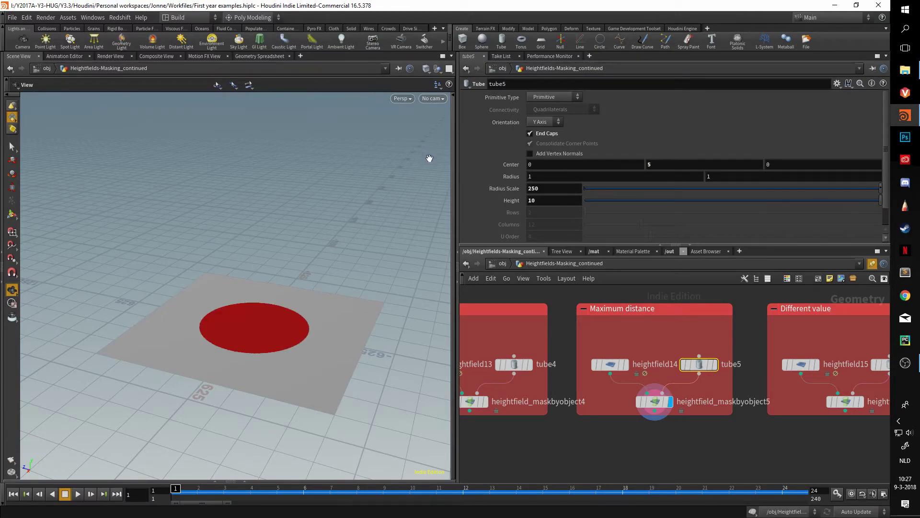
{"action": "scroll", "coordinate": [331, 326], "scroll_direction": "up", "scroll_amount": 5}
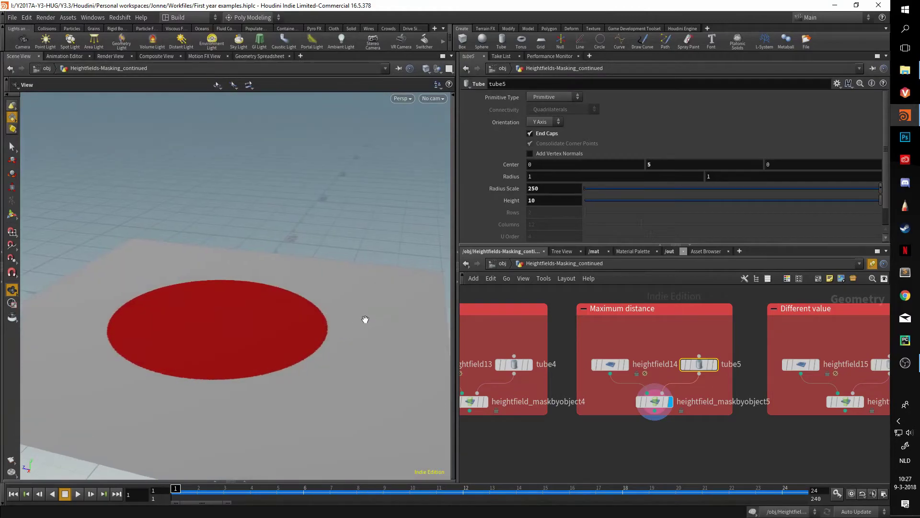
Display heightfield_maskbyobject6 in the Different value example and view its settings
{"action": "middle_click_drag", "start_coordinate": [719, 432], "coordinate": [498, 426]}
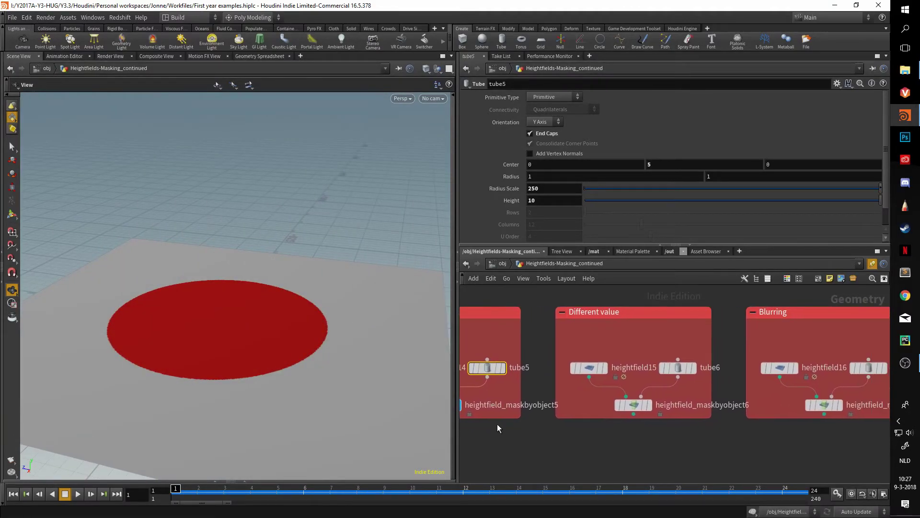
{"action": "left_click", "coordinate": [649, 405]}
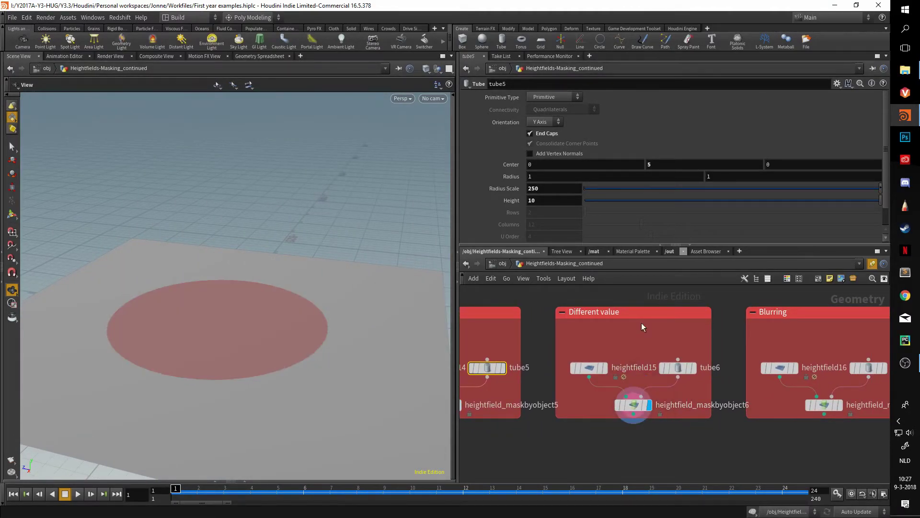
{"action": "left_click", "coordinate": [632, 405]}
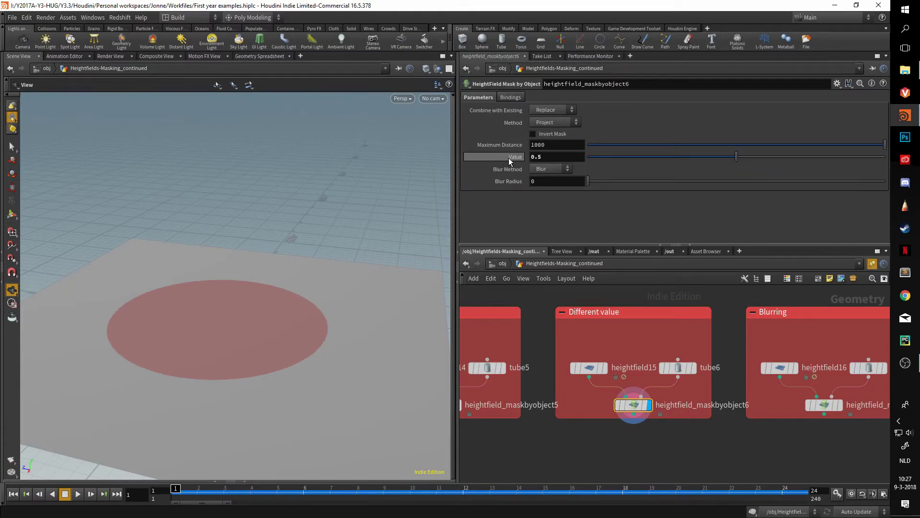
{"action": "left_click_drag", "start_coordinate": [294, 301], "coordinate": [271, 306]}
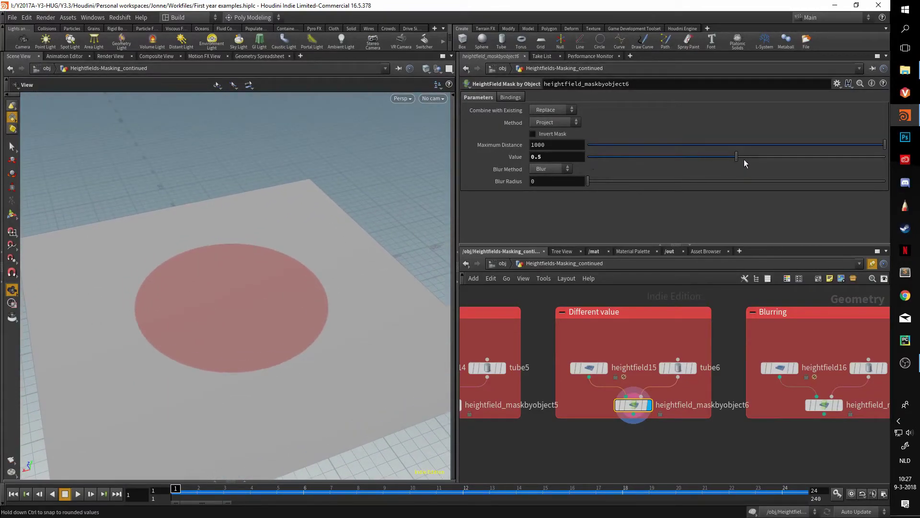
Lower the mask Value to about 0.54 to compare strengths, then return it to 1
{"action": "left_click_drag", "start_coordinate": [763, 157], "coordinate": [884, 144]}
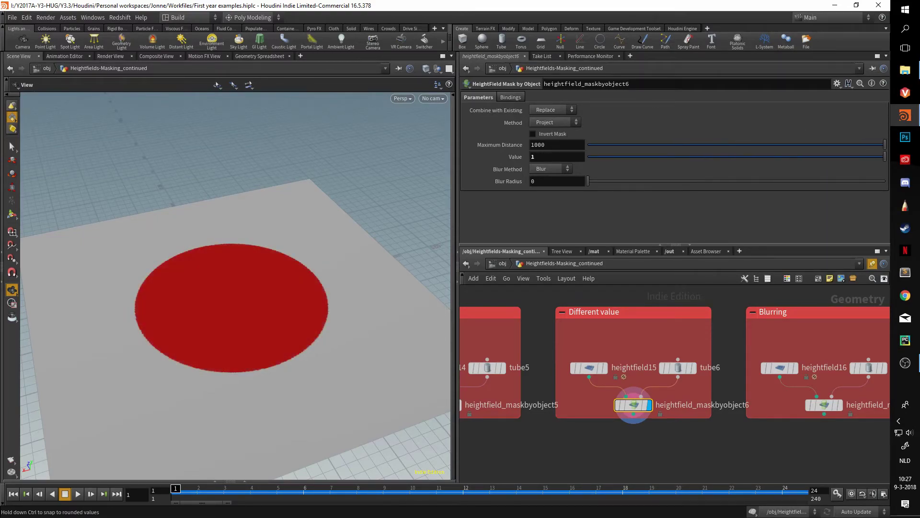
{"action": "left_click_drag", "start_coordinate": [251, 368], "coordinate": [252, 342]}
{"action": "left_click_drag", "start_coordinate": [196, 361], "coordinate": [221, 352]}
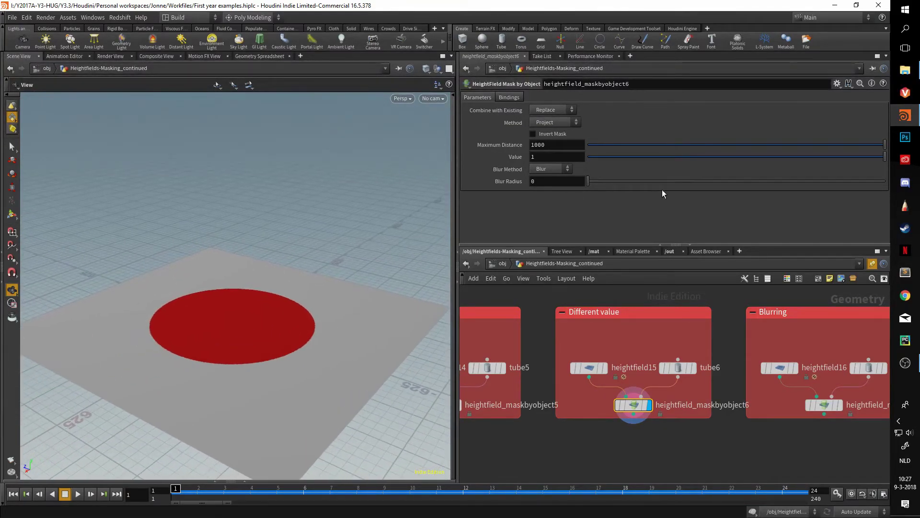
{"action": "mouse_move", "coordinate": [884, 157]}
{"action": "left_mouse_down"}
{"action": "mouse_move", "coordinate": [731, 152]}
{"action": "mouse_move", "coordinate": [885, 156]}
{"action": "left_mouse_up"}
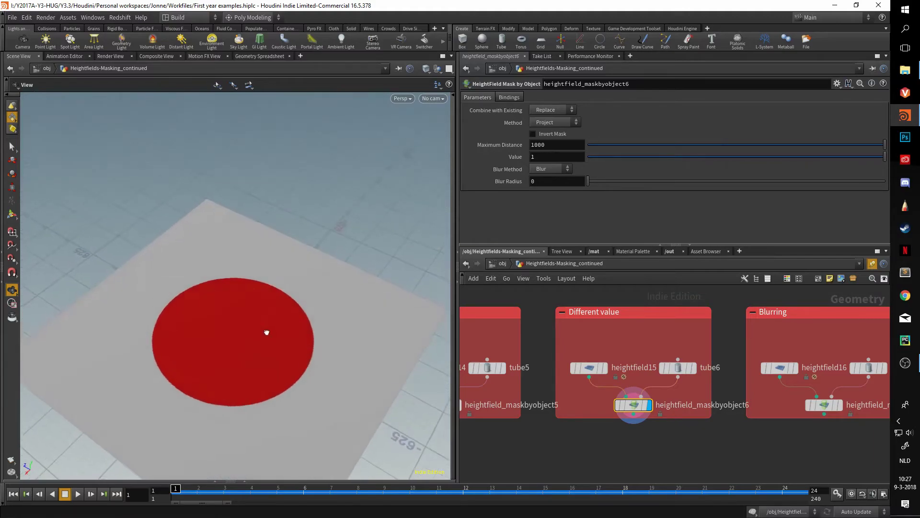
{"action": "left_click_drag", "start_coordinate": [267, 331], "coordinate": [272, 345]}
{"action": "left_click_drag", "start_coordinate": [856, 158], "coordinate": [885, 157]}
{"action": "middle_click_drag", "start_coordinate": [727, 433], "coordinate": [515, 433]}
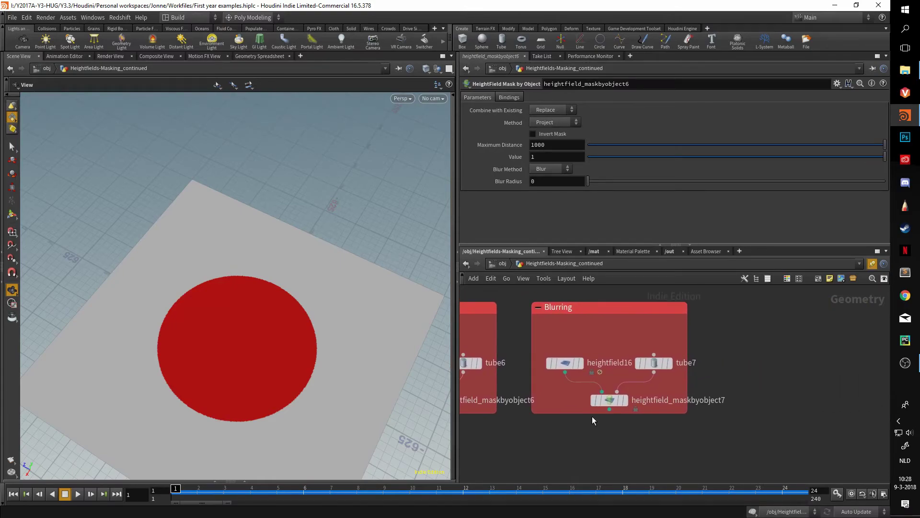
Display heightfield_maskbyobject7 with the Blur method, testing Blur Radius before returning it to 100
{"action": "left_click", "coordinate": [624, 400]}
{"action": "left_click", "coordinate": [610, 400]}
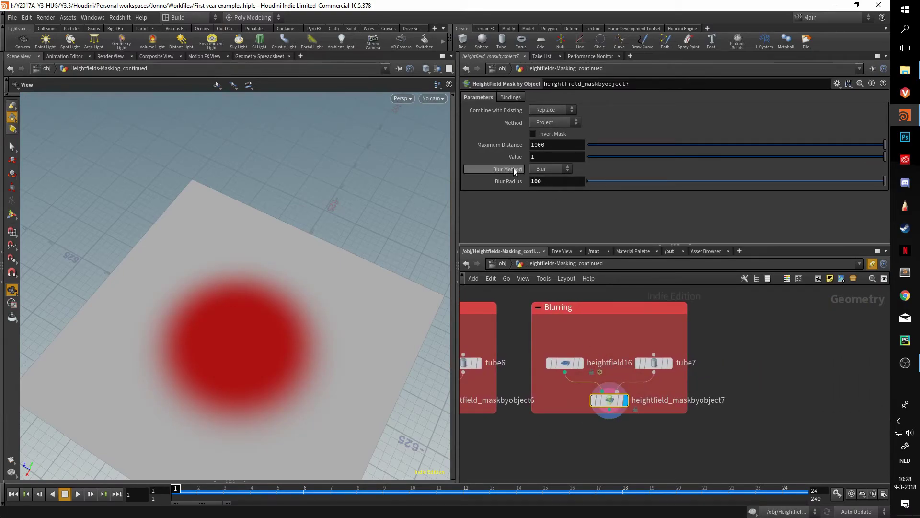
{"action": "left_click", "coordinate": [565, 169]}
{"action": "left_click", "coordinate": [566, 173]}
{"action": "left_click", "coordinate": [565, 170]}
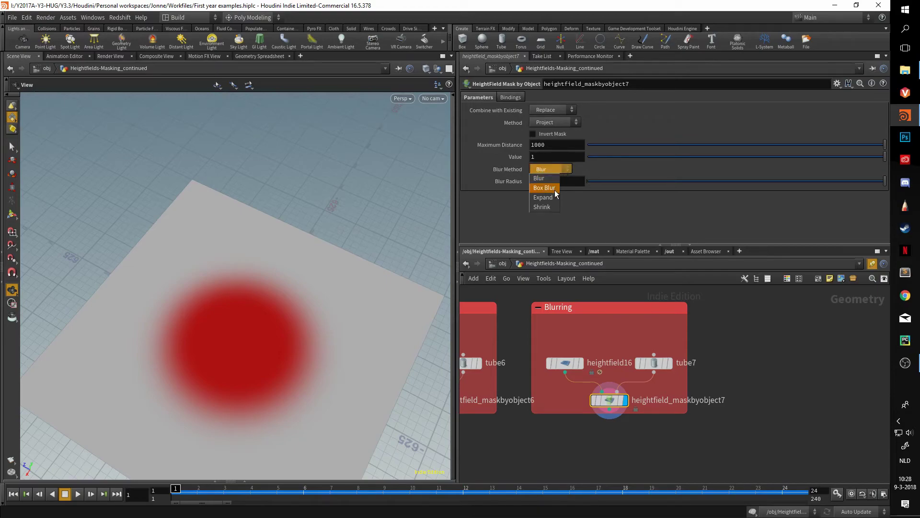
{"action": "left_click", "coordinate": [561, 175]}
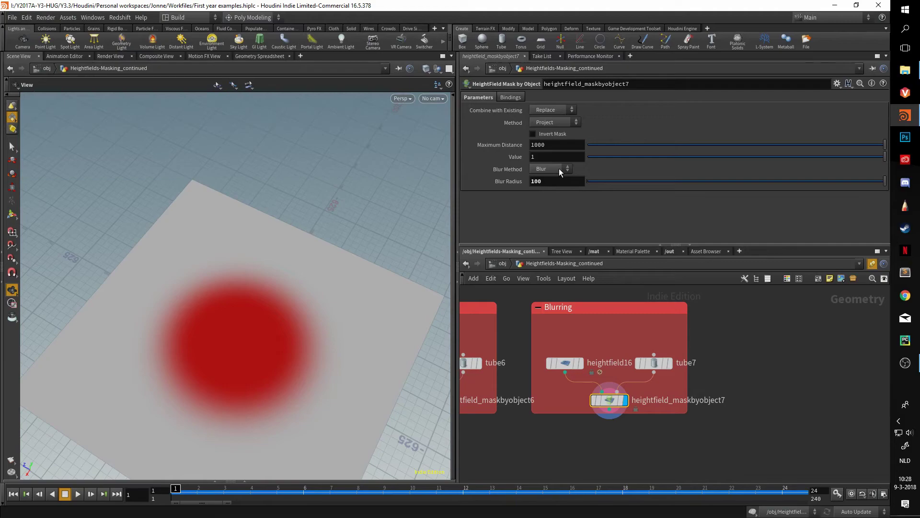
{"action": "left_click", "coordinate": [558, 169]}
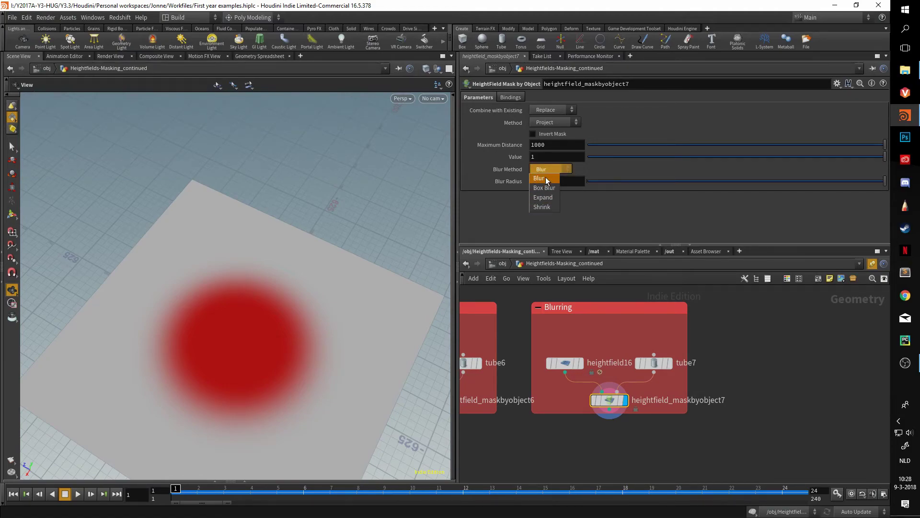
{"action": "left_click", "coordinate": [546, 179]}
{"action": "left_click_drag", "start_coordinate": [884, 181], "coordinate": [886, 158]}
{"action": "left_click_drag", "start_coordinate": [263, 307], "coordinate": [243, 318]}
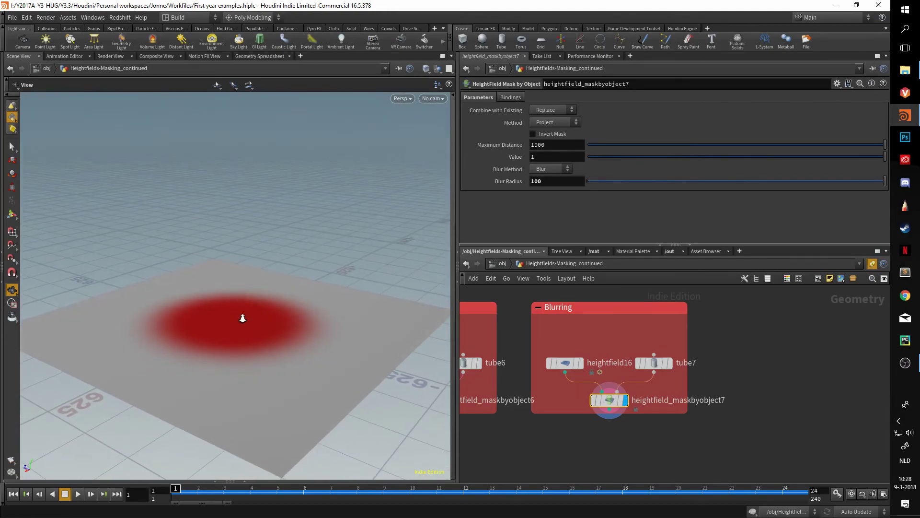
{"action": "right_click_drag", "start_coordinate": [242, 318], "coordinate": [269, 314]}
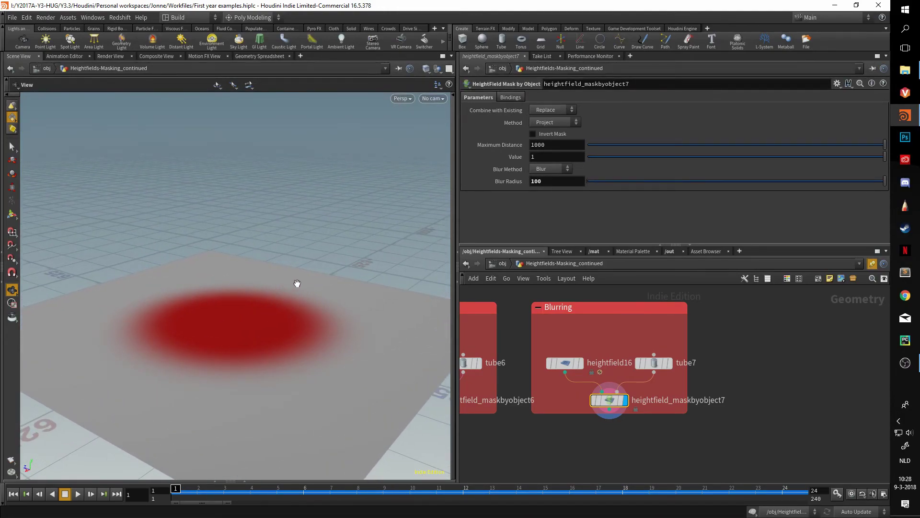
Switch Blur Method to Box Blur, then to Expand
{"action": "left_click", "coordinate": [561, 169]}
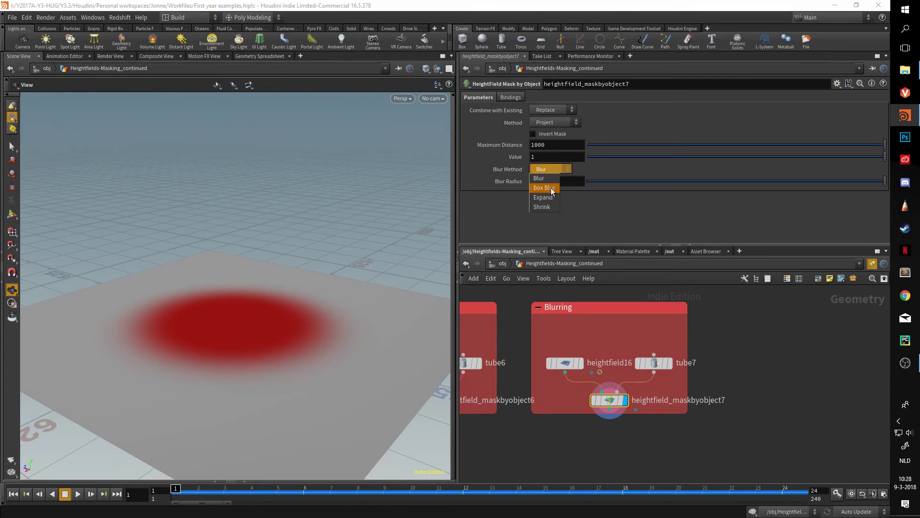
{"action": "left_click", "coordinate": [544, 187]}
{"action": "left_click_drag", "start_coordinate": [373, 274], "coordinate": [341, 257]}
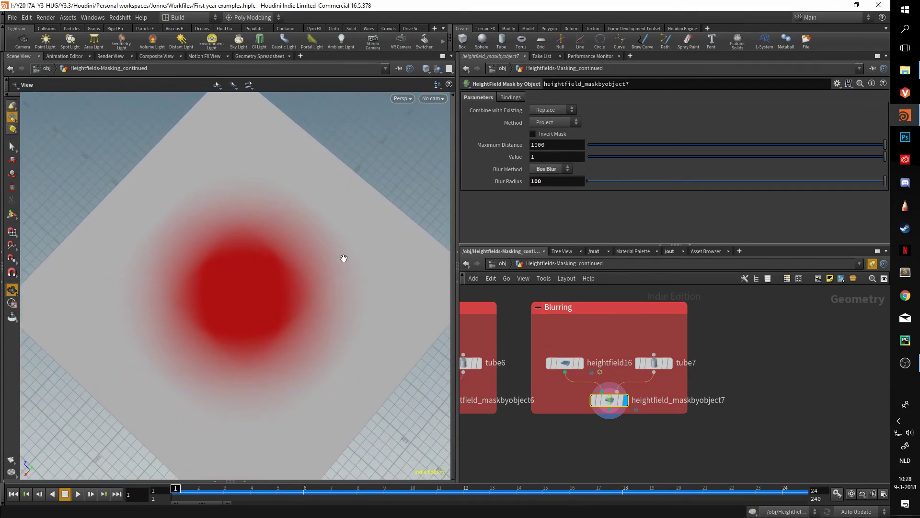
{"action": "left_click", "coordinate": [549, 169]}
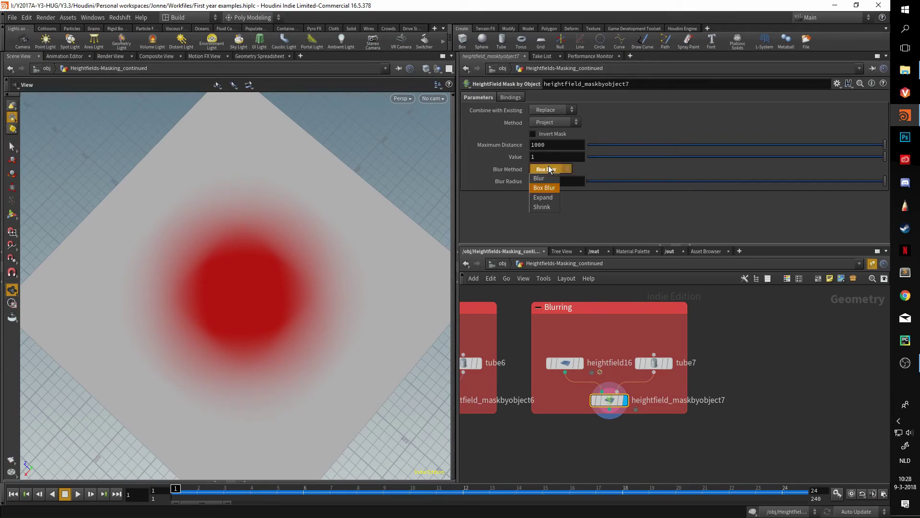
{"action": "left_click", "coordinate": [552, 199]}
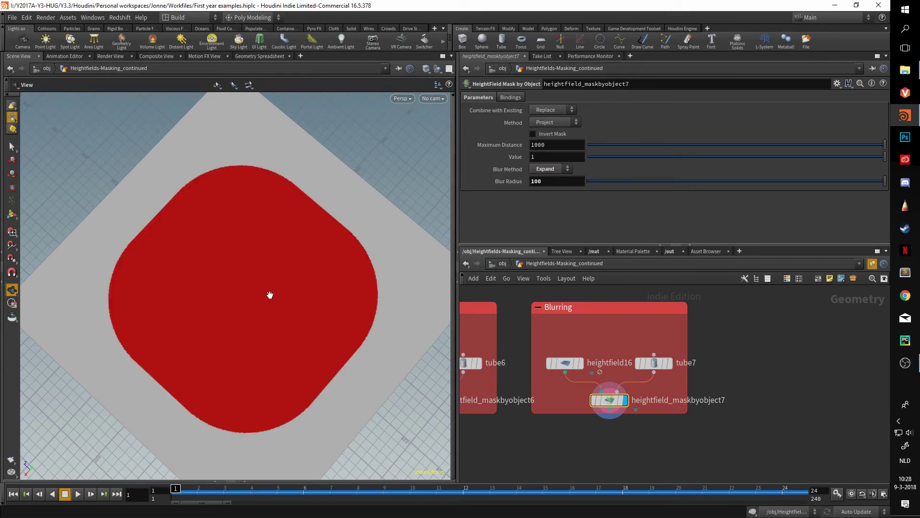
{"action": "left_click_drag", "start_coordinate": [270, 295], "coordinate": [275, 236]}
Switch Blur Method to Shrink, leaving a small rounded red square
{"action": "left_click", "coordinate": [545, 169]}
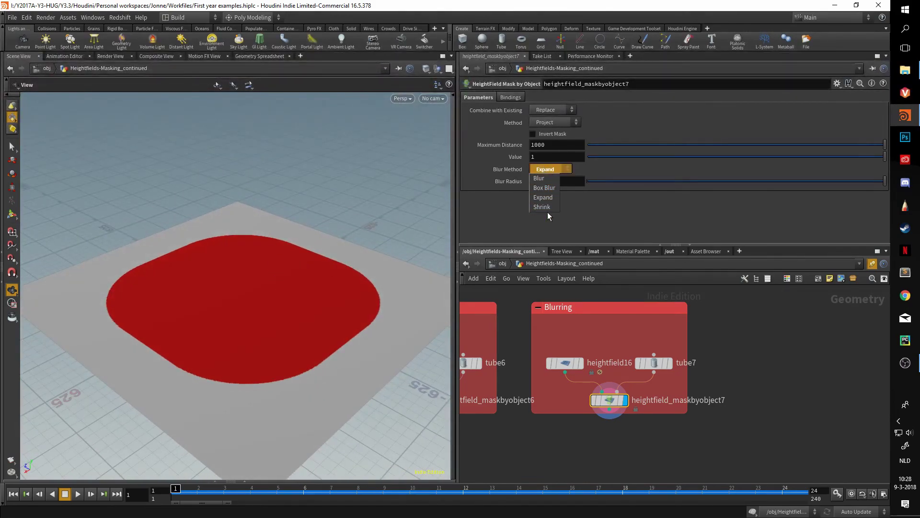
{"action": "left_click", "coordinate": [550, 208]}
{"action": "left_click_drag", "start_coordinate": [284, 288], "coordinate": [326, 268]}
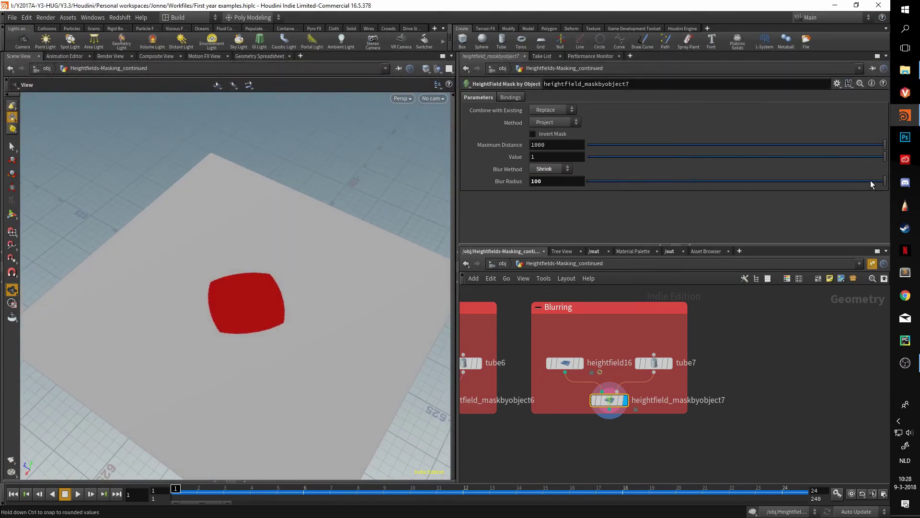
{"action": "scroll", "coordinate": [771, 378], "scroll_direction": "down", "scroll_amount": 5}
{"action": "middle_click_drag", "start_coordinate": [662, 391], "coordinate": [786, 389]}
{"action": "middle_click_drag", "start_coordinate": [720, 400], "coordinate": [703, 398]}
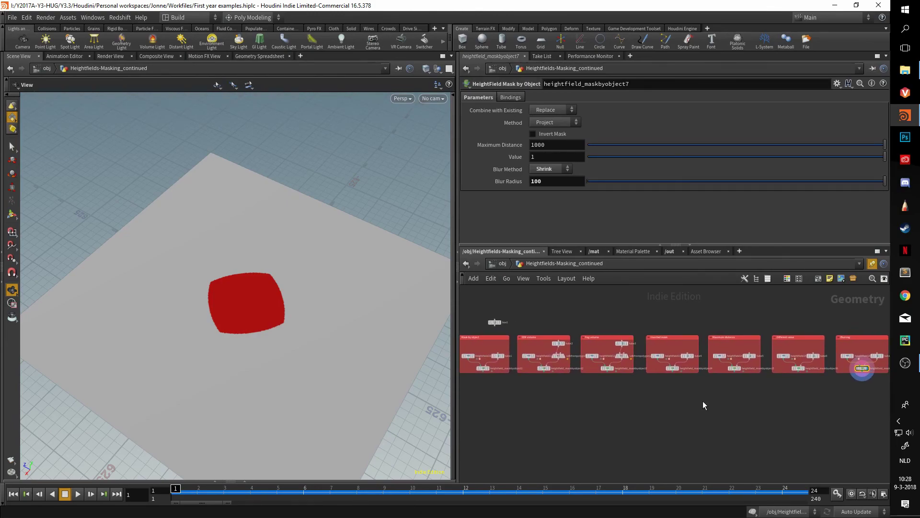